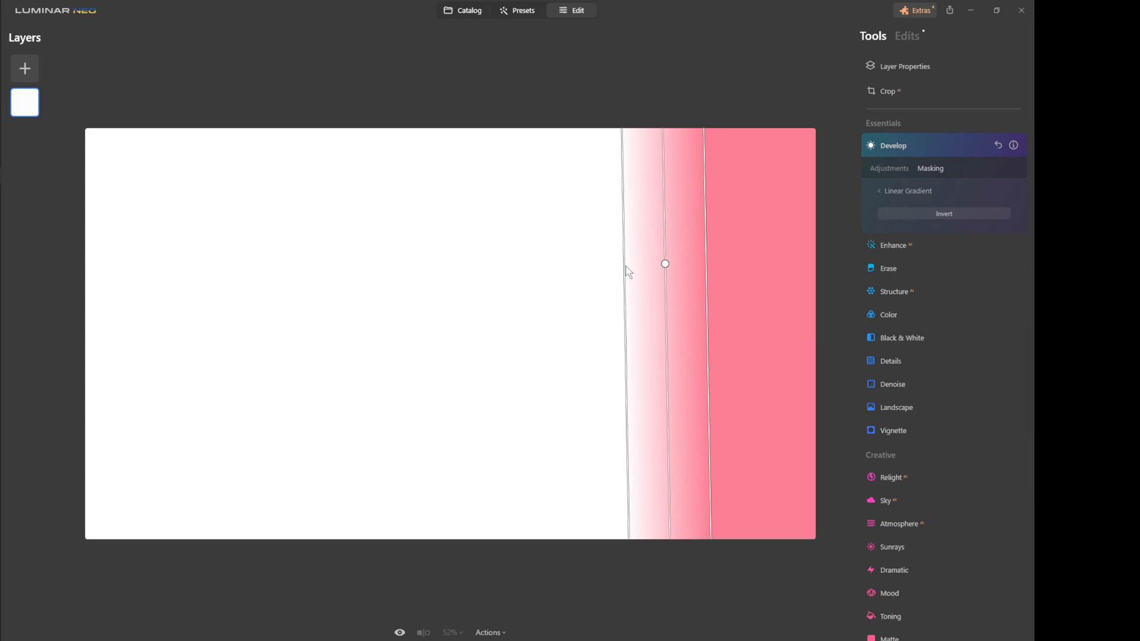
Step: Shift the existing linear gradient toward the image centre, narrow its transition band, and show the mask overlay
left_click_drag(665, 264, 629, 264)
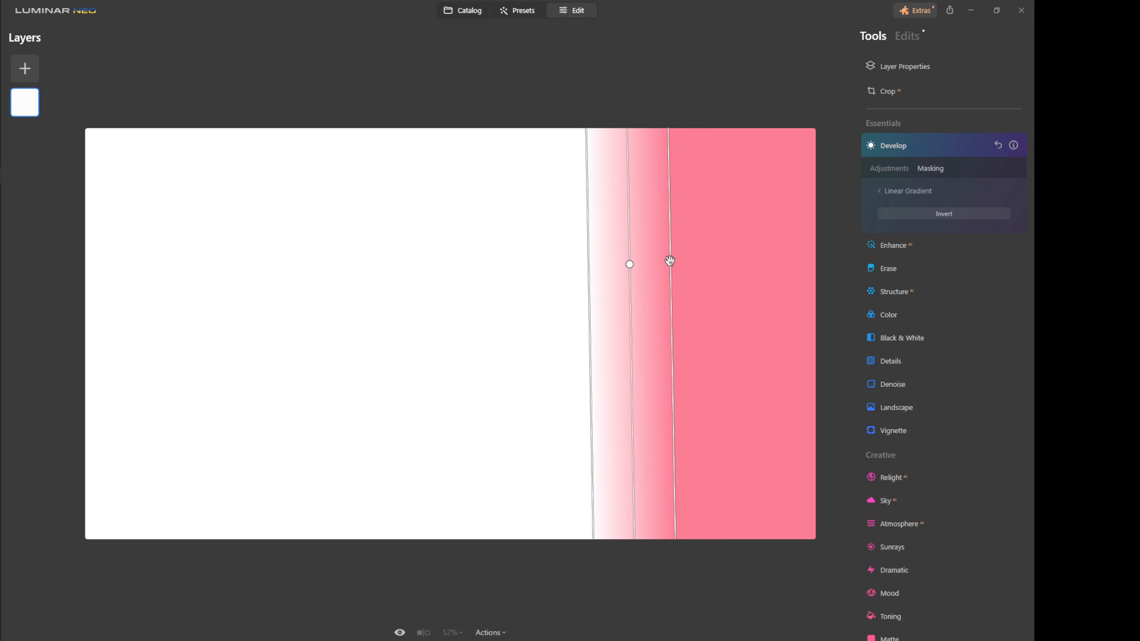
left_click_drag(672, 265, 641, 269)
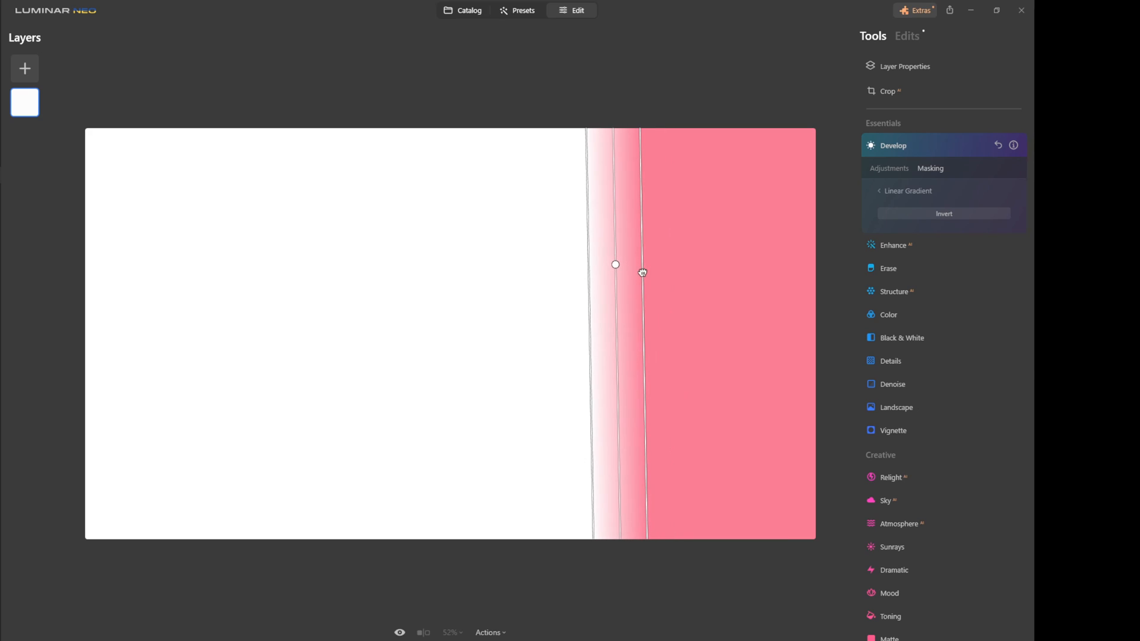
left_click(900, 196)
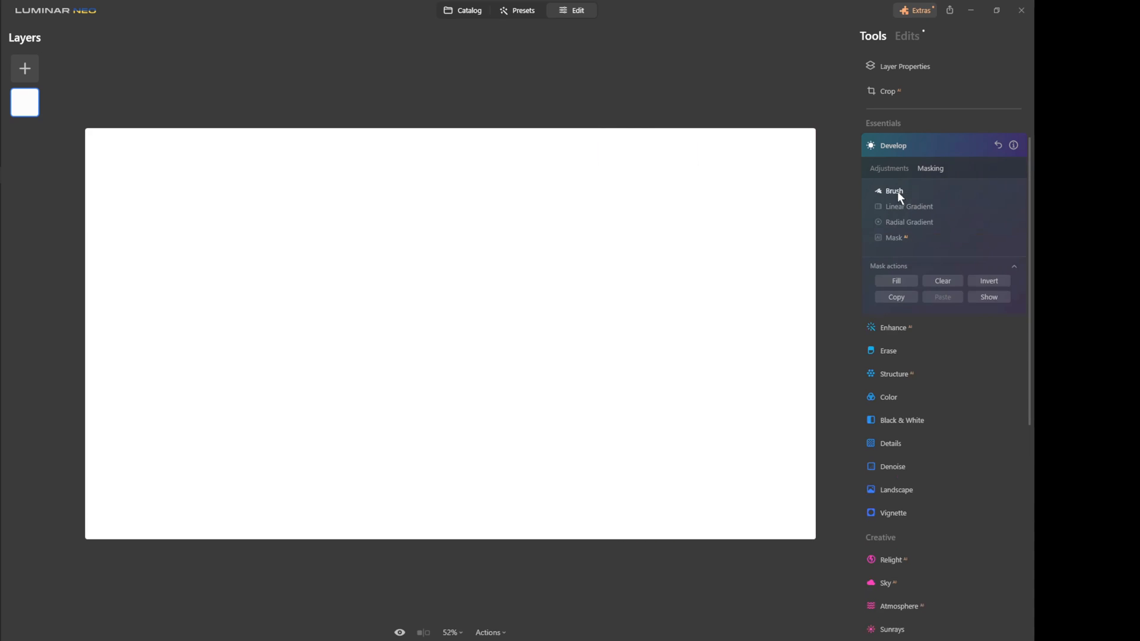
left_click(987, 297)
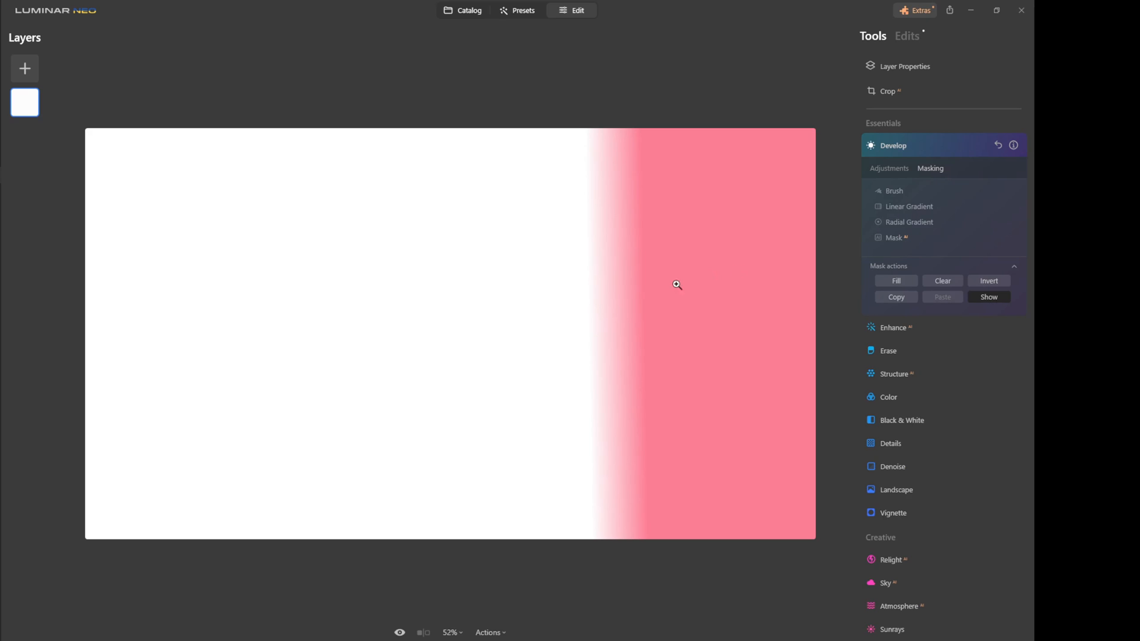
Step: Add a second linear gradient to the Develop mask, fading from the image's left edge toward the centre
left_click(923, 206)
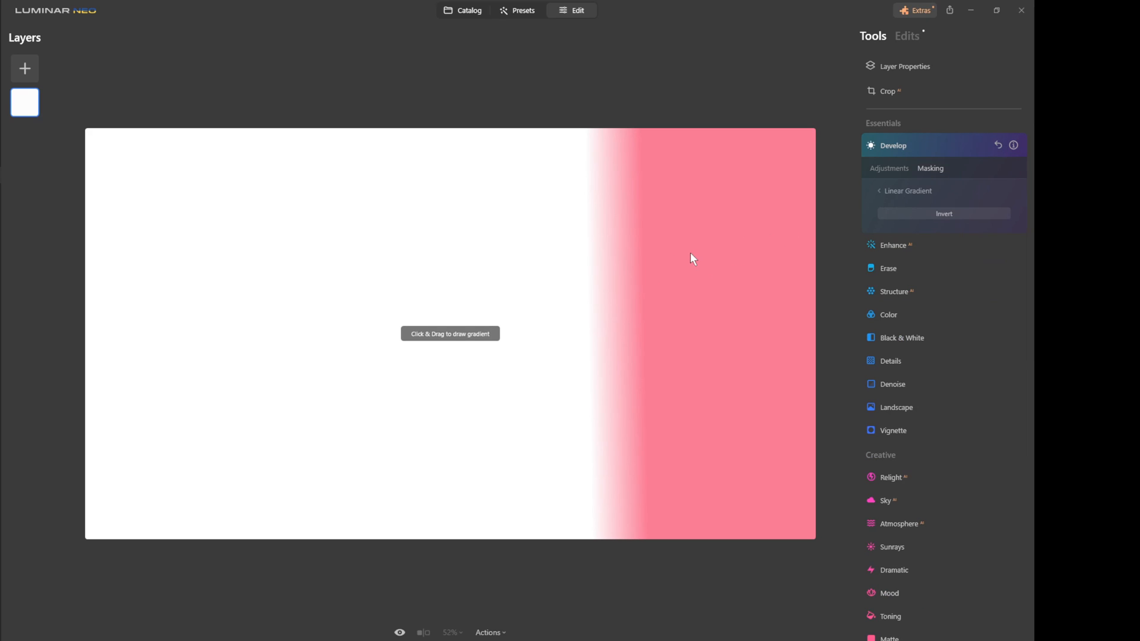
left_click_drag(125, 263, 291, 264)
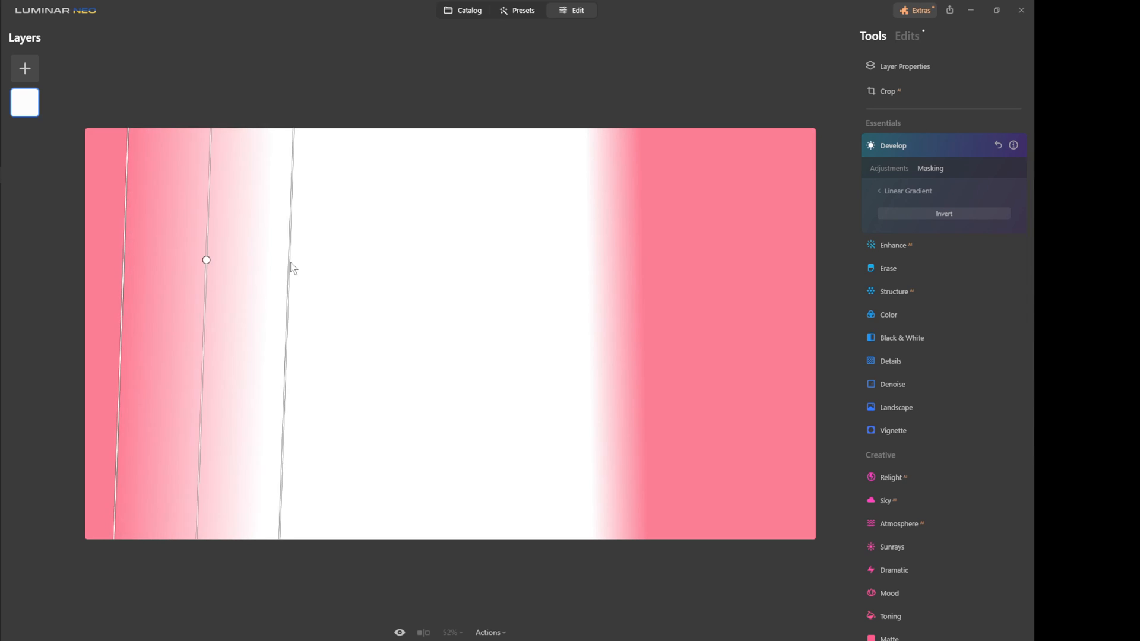
left_click(896, 191)
Step: Add another linear gradient over the right masked area, collapsing its transition into a hard edge nearer the image centre
left_click(898, 205)
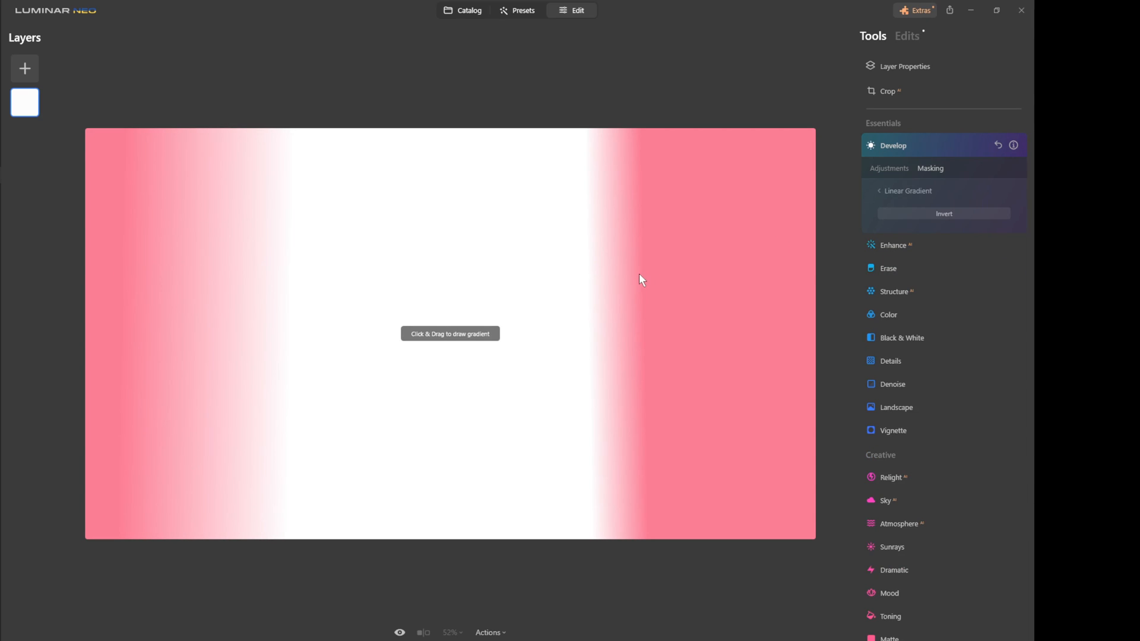
left_click_drag(639, 274, 540, 273)
left_click_drag(637, 268, 543, 275)
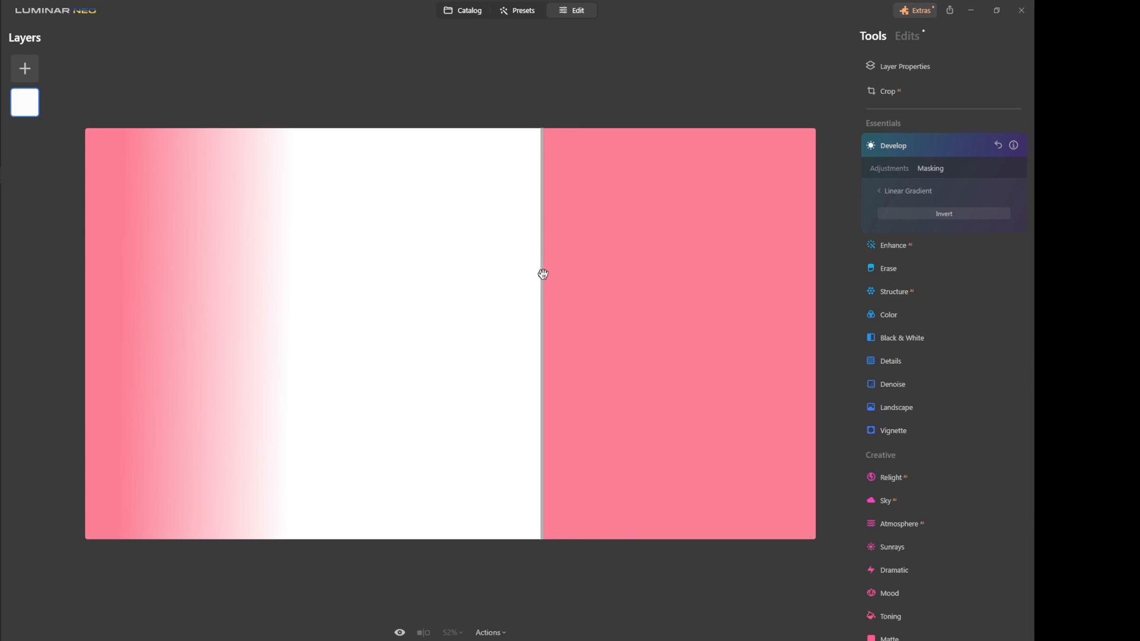
left_click(903, 194)
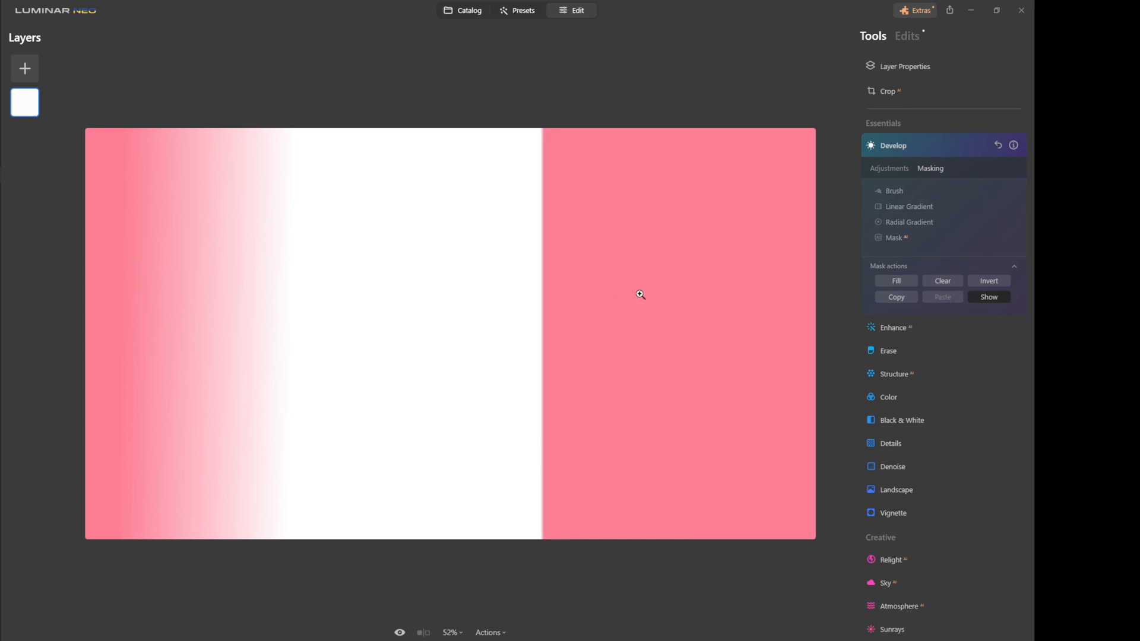
Step: Add a linear gradient that fades from the right area's hard edge across the unmasked middle of the image
left_click(898, 209)
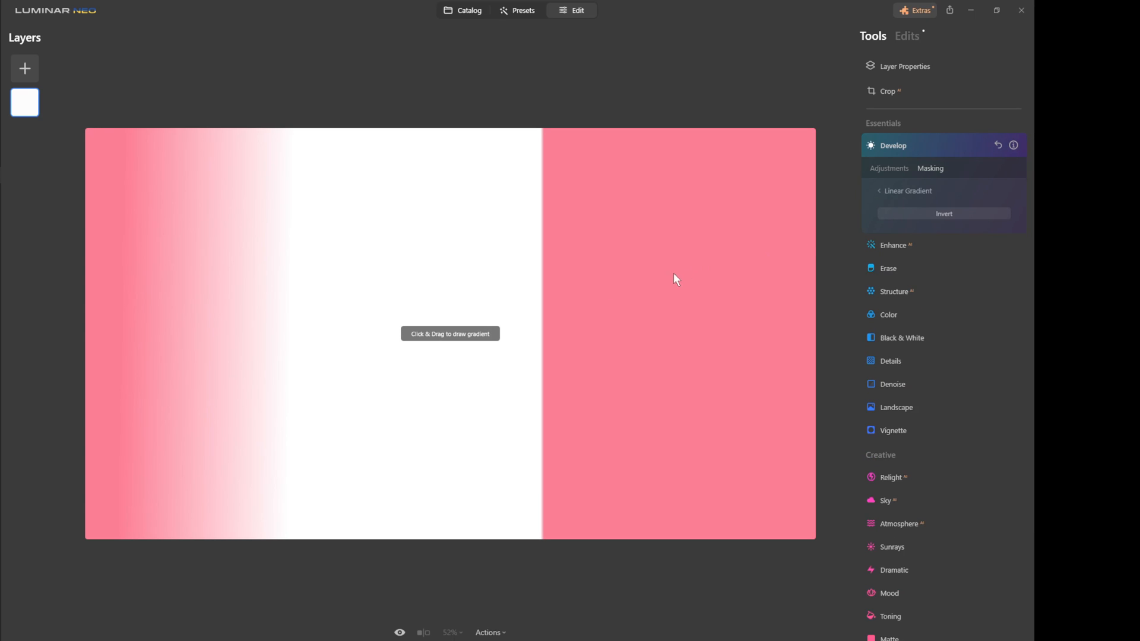
left_click_drag(667, 273, 569, 273)
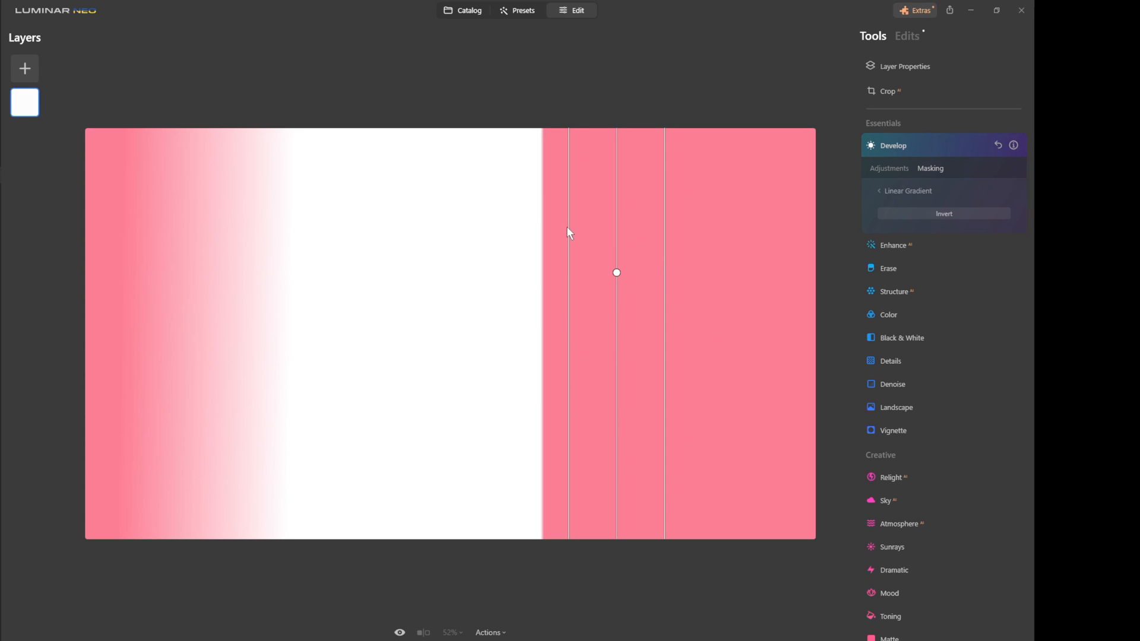
left_click_drag(569, 227, 344, 228)
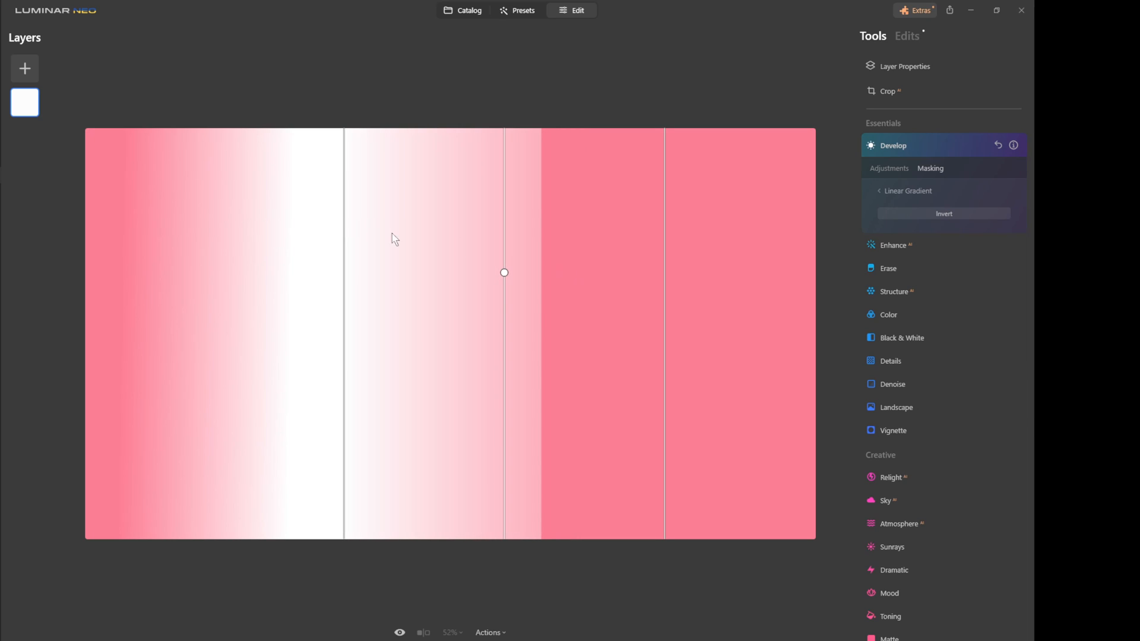
left_click_drag(665, 245, 543, 249)
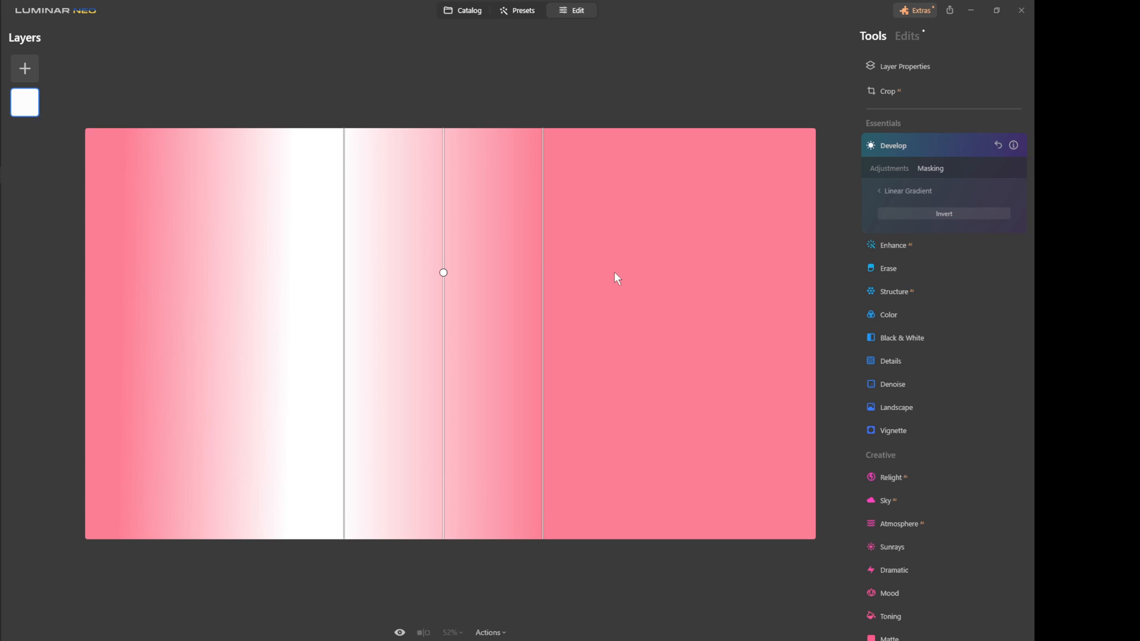
left_click(911, 187)
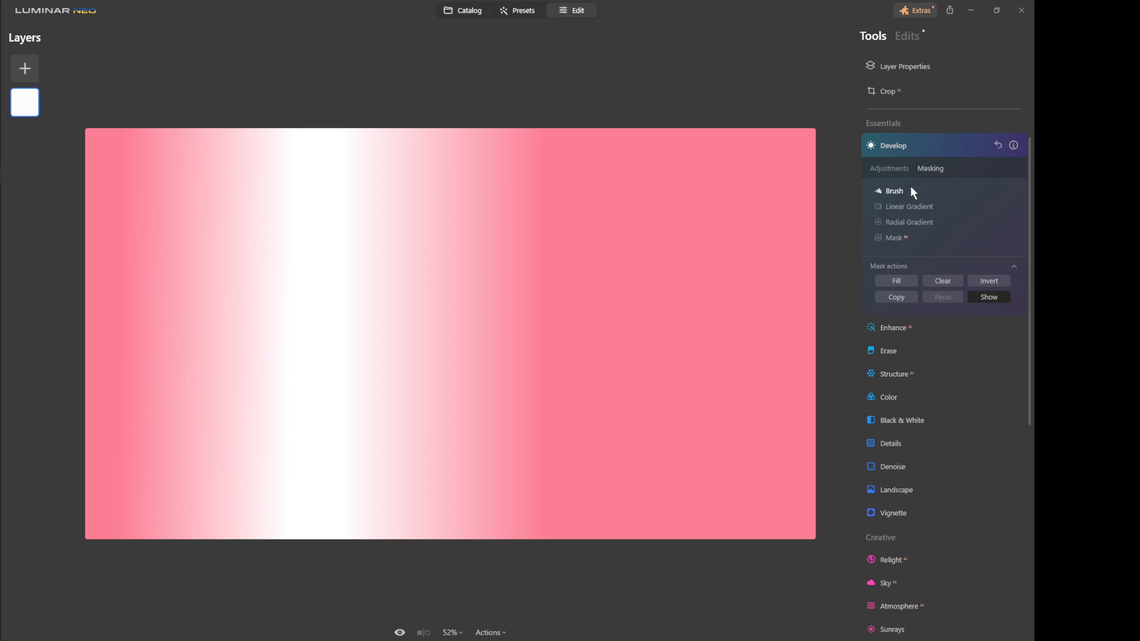
Step: Clear the mask and draw a large inverted radial gradient in the upper part of the image, left of centre
left_click(949, 281)
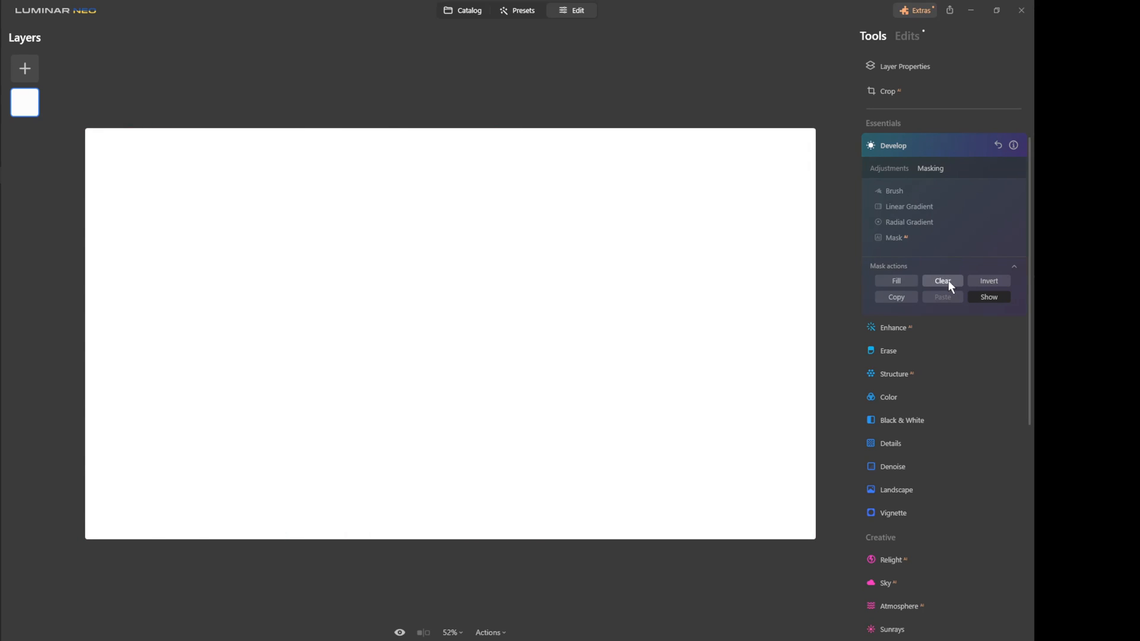
left_click(905, 223)
left_click(402, 268)
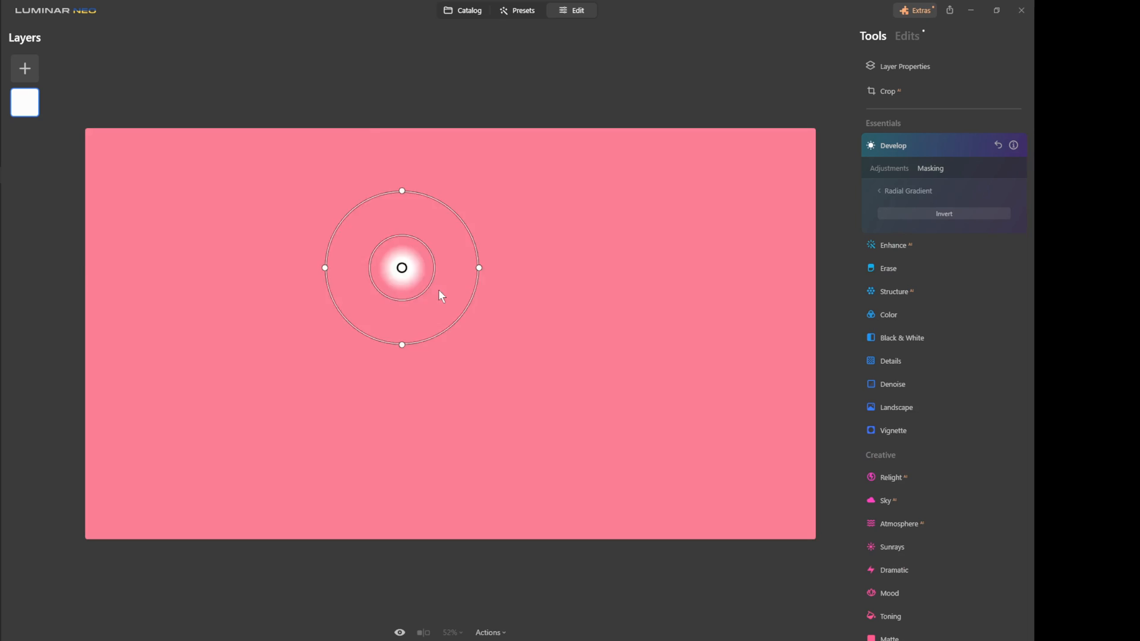
left_click_drag(441, 295, 469, 336)
left_click(947, 213)
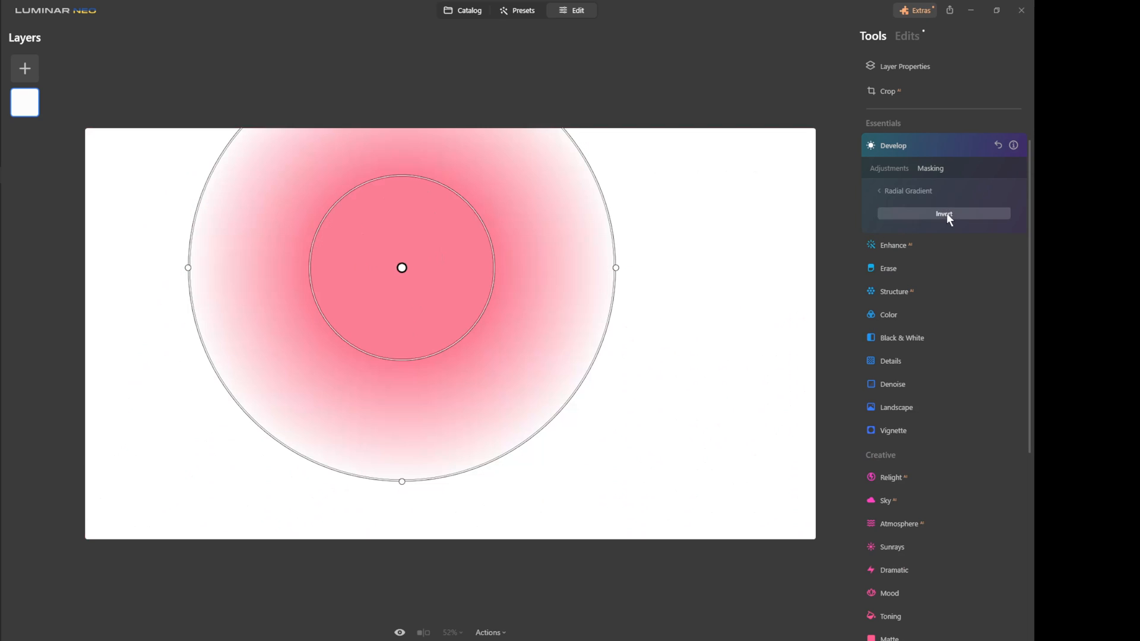
left_click(906, 190)
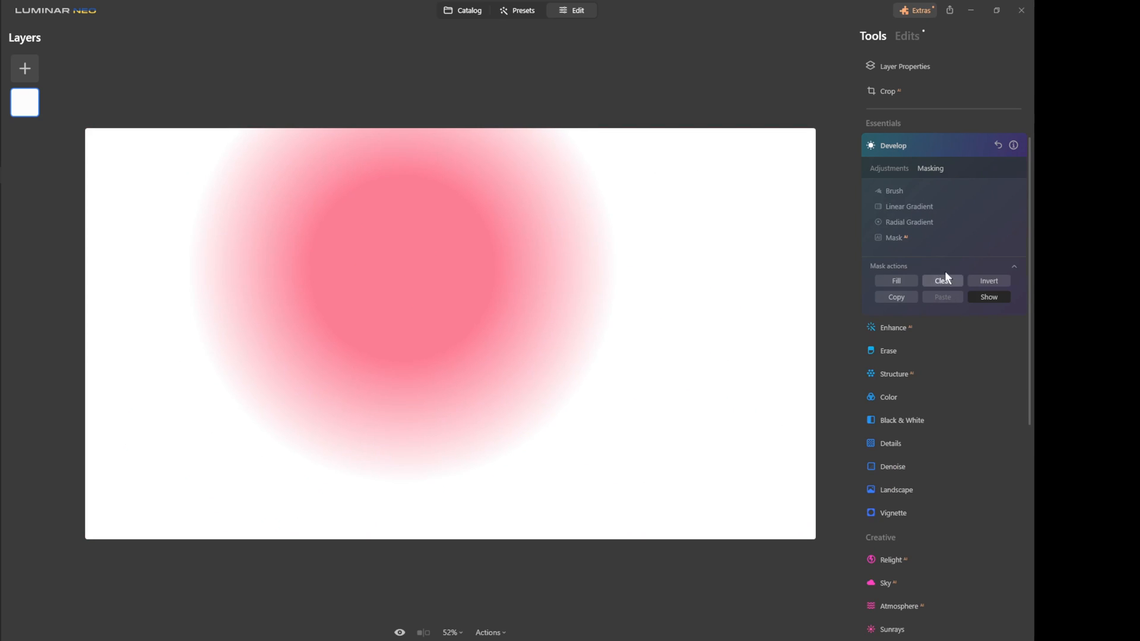
Step: Add a smaller inverted radial gradient to the mask near the image's right edge
left_click(896, 222)
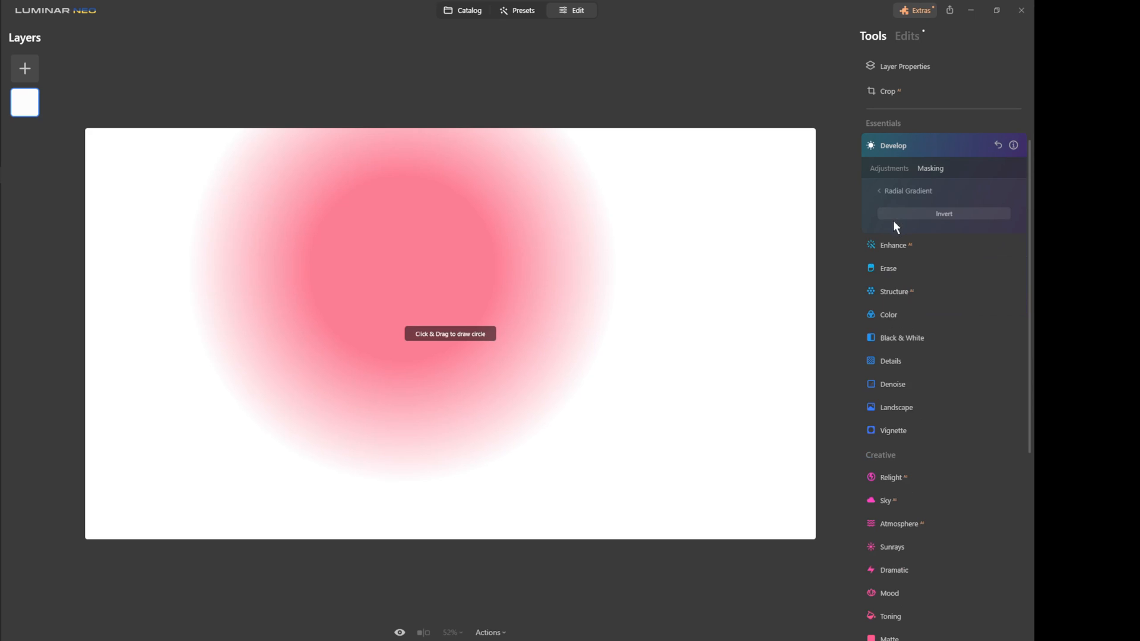
left_click_drag(713, 254, 826, 262)
left_click(939, 215)
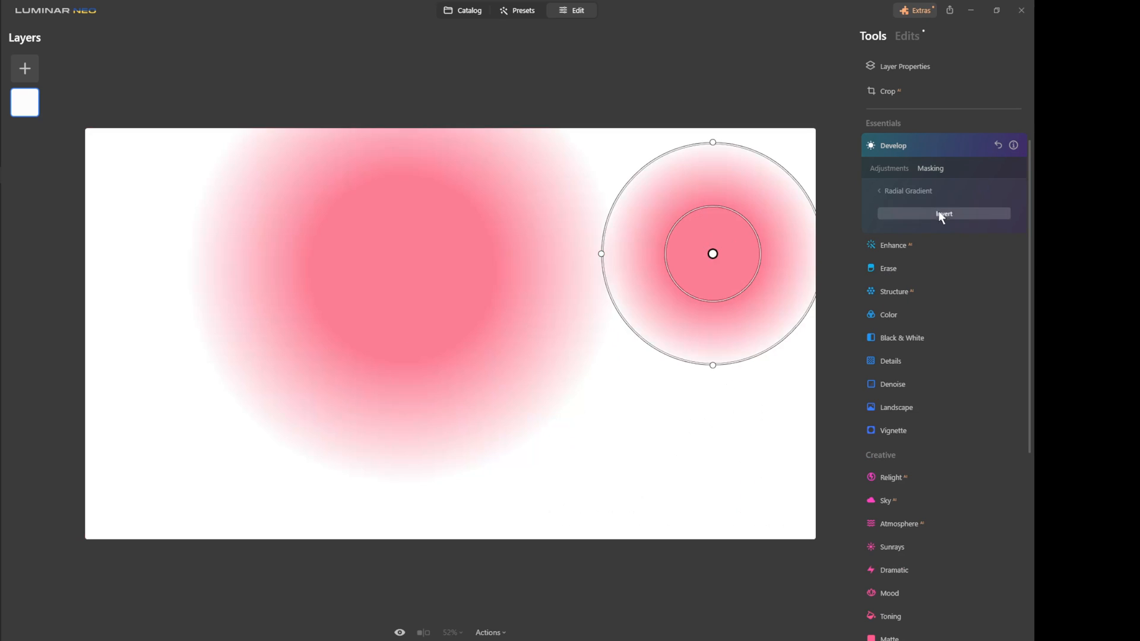
left_click(910, 190)
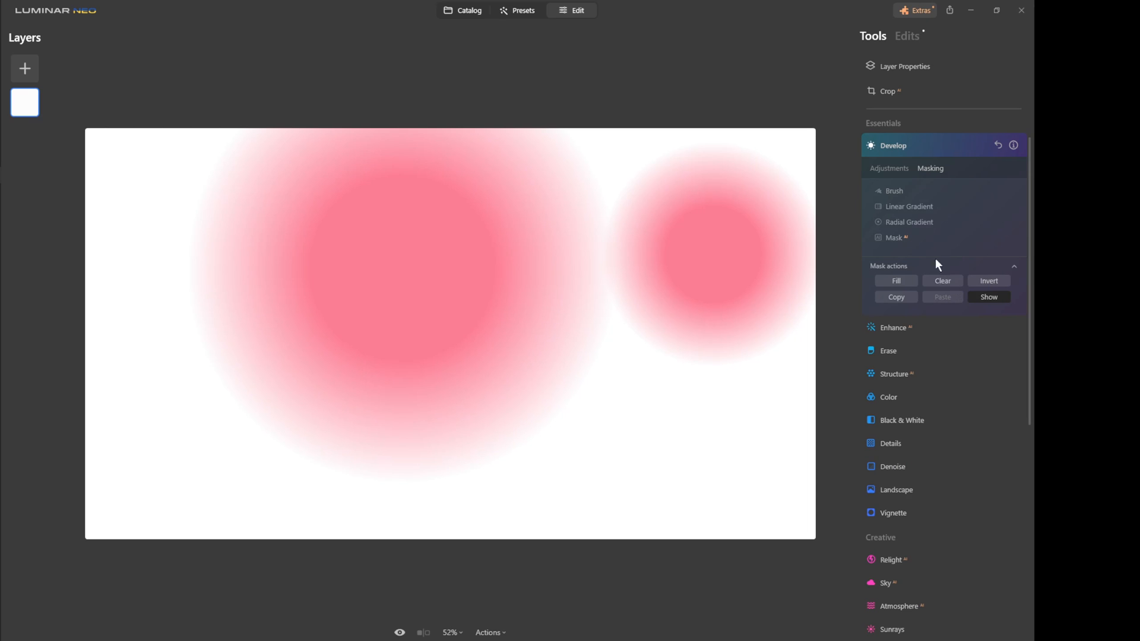
Step: Add an inverted radial gradient over the large circle and tighten its two rings into a nearly hard edge
left_click(900, 222)
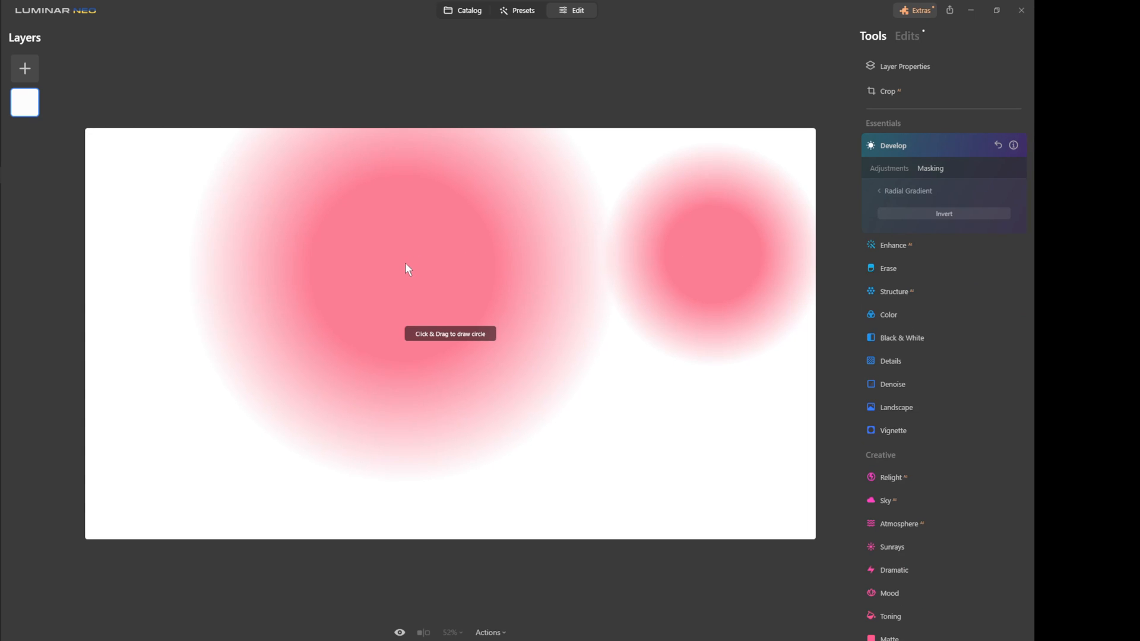
left_click_drag(405, 262, 510, 324)
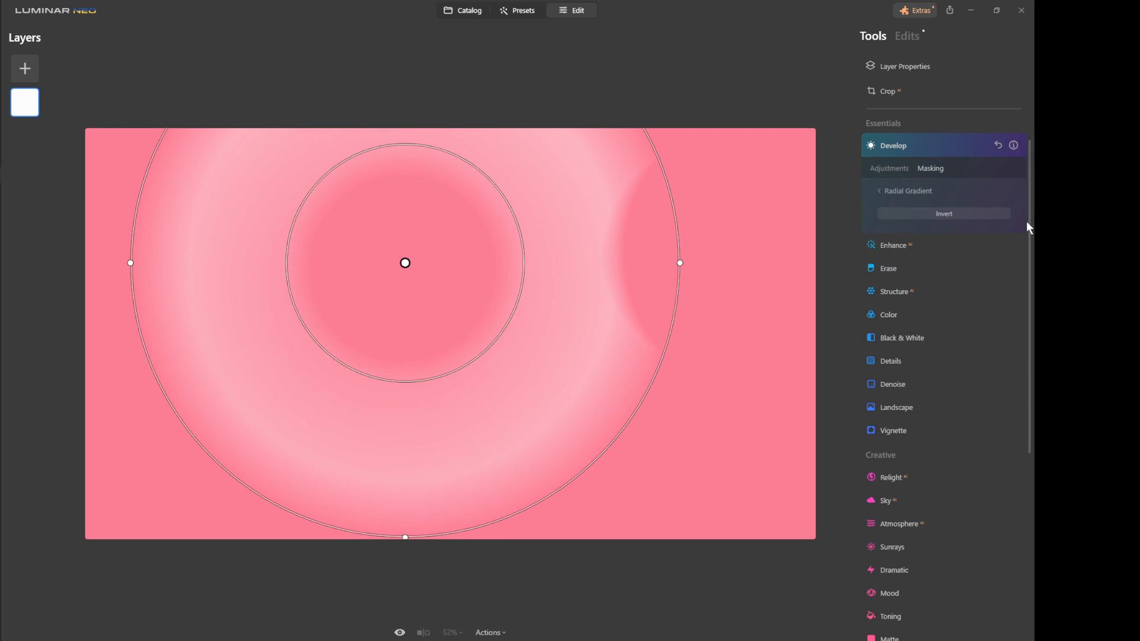
left_click(936, 213)
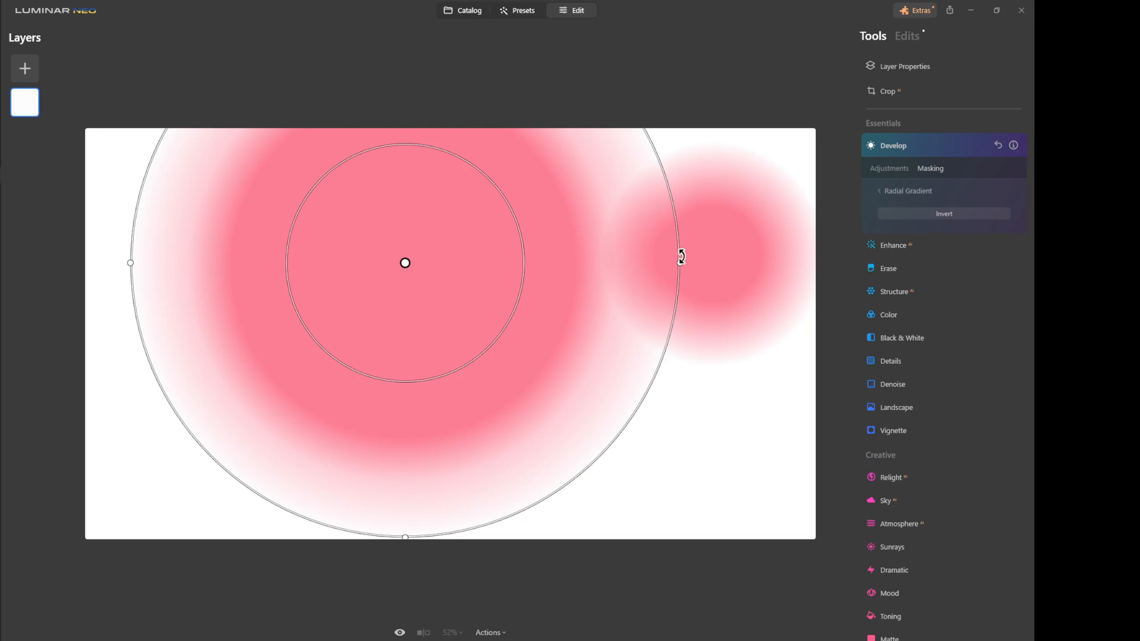
left_click_drag(674, 250, 592, 322)
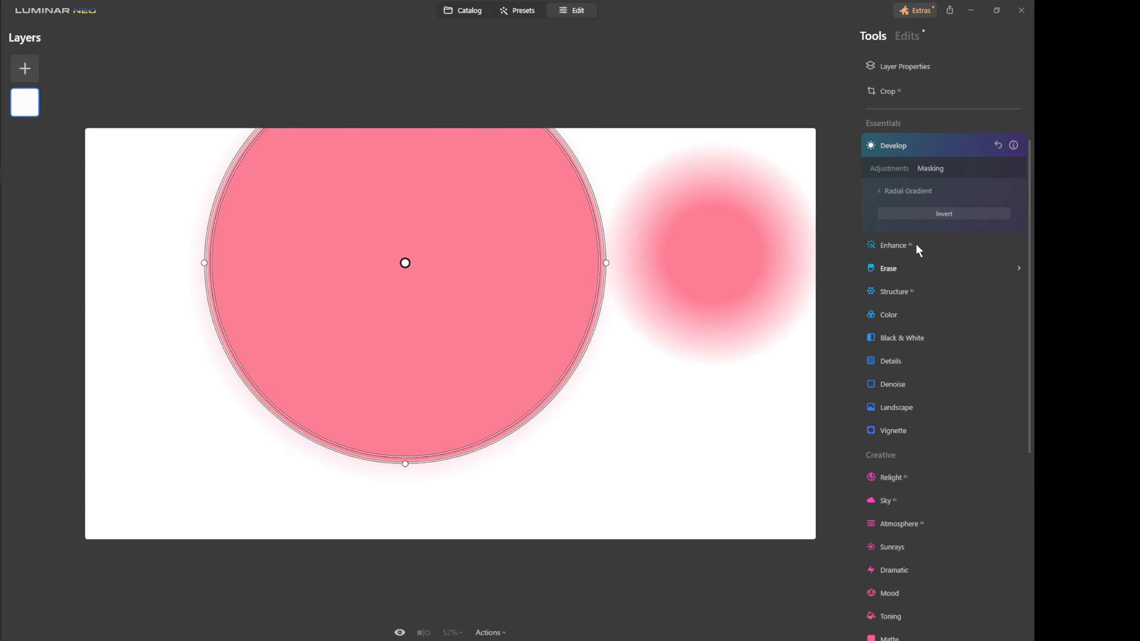
left_click(906, 189)
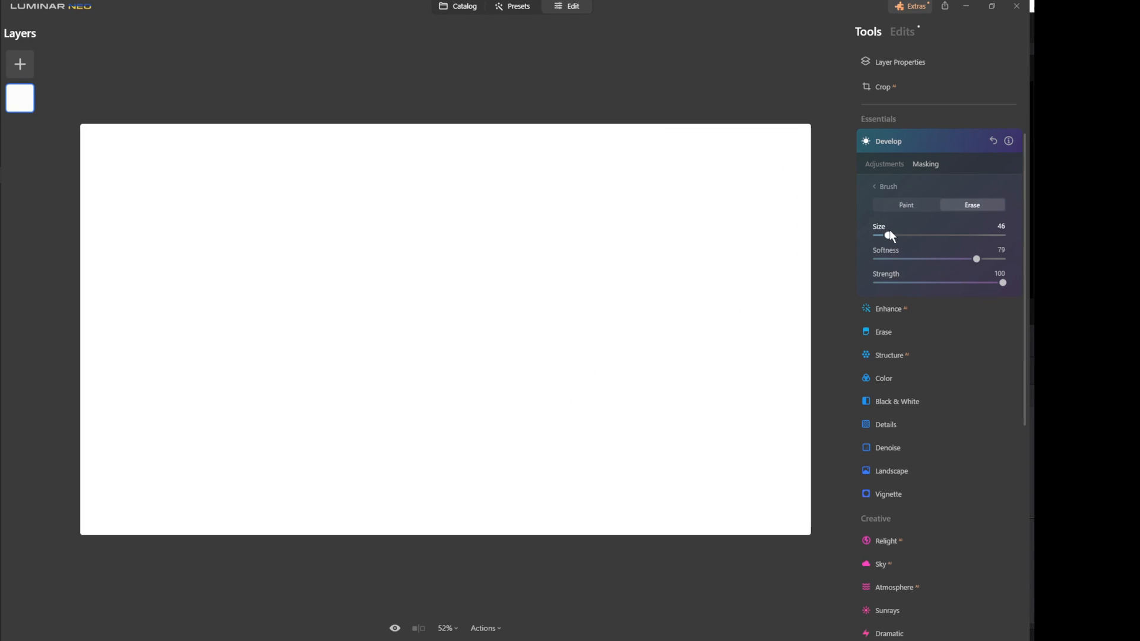
Step: Paint a soft horizontal mask stroke with the Brush, and a harder one below it with Softness set to 13
left_click(909, 206)
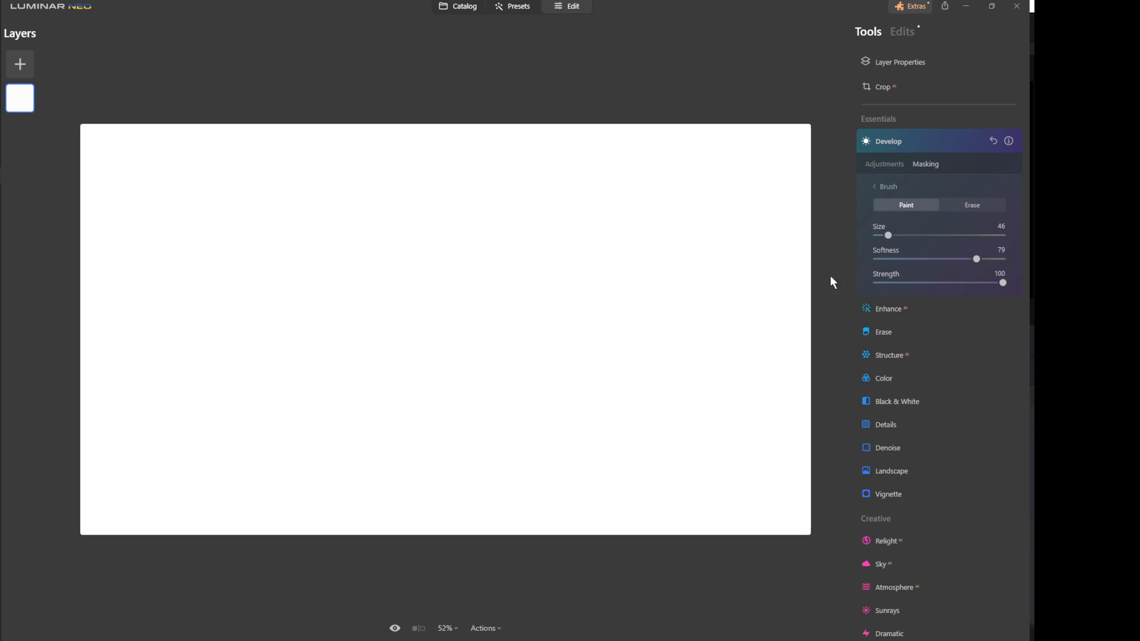
left_click_drag(278, 200, 499, 200)
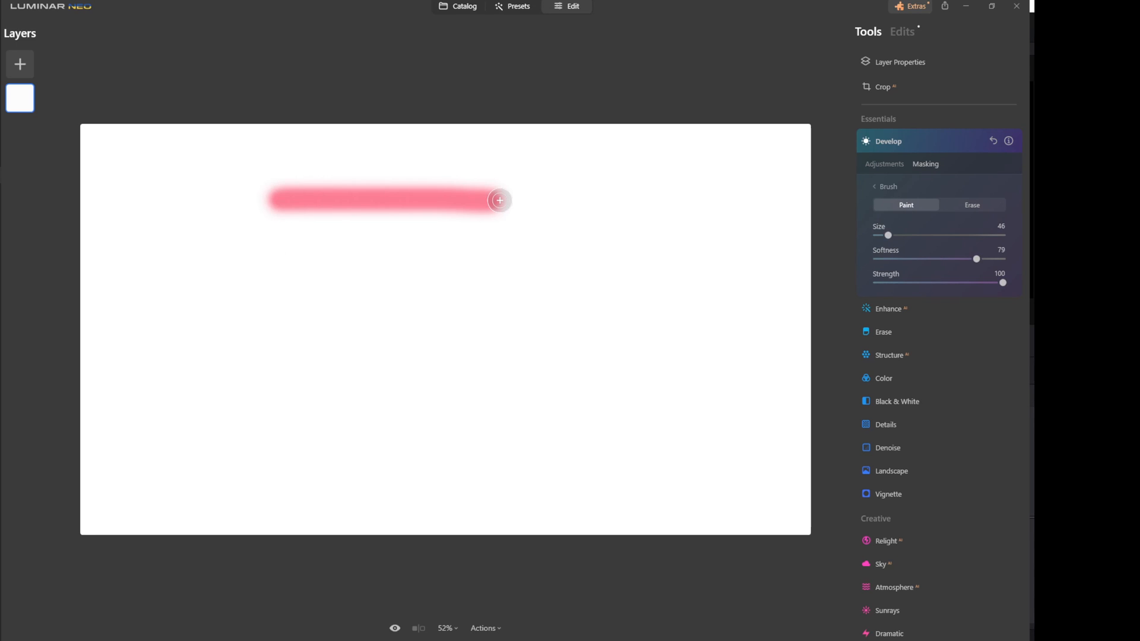
left_click_drag(976, 259, 893, 259)
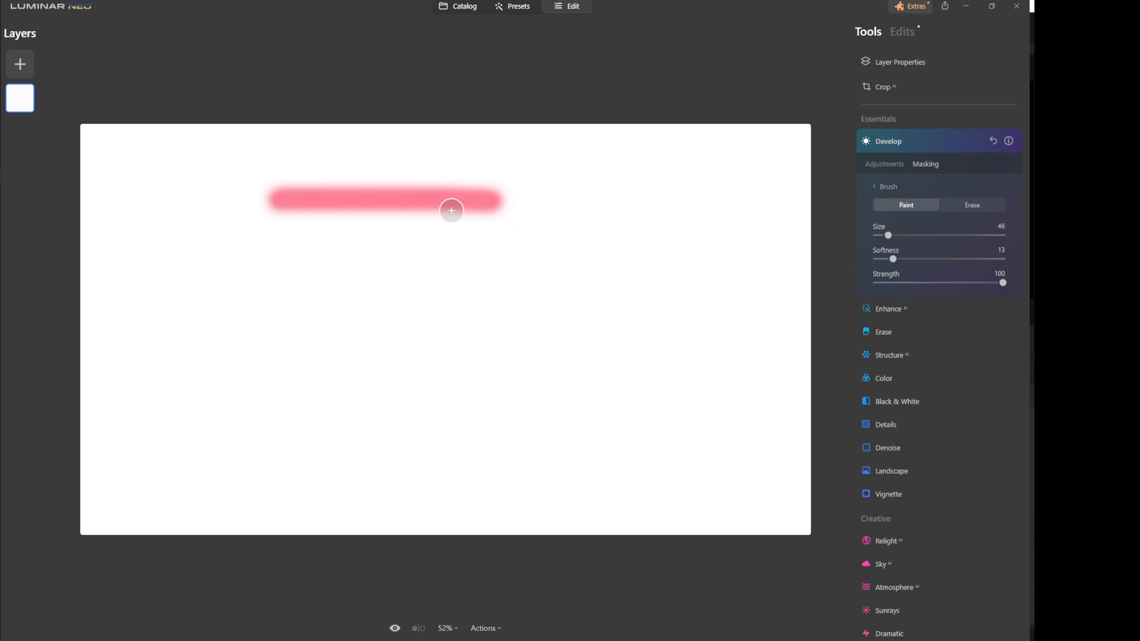
left_click_drag(338, 238, 628, 249)
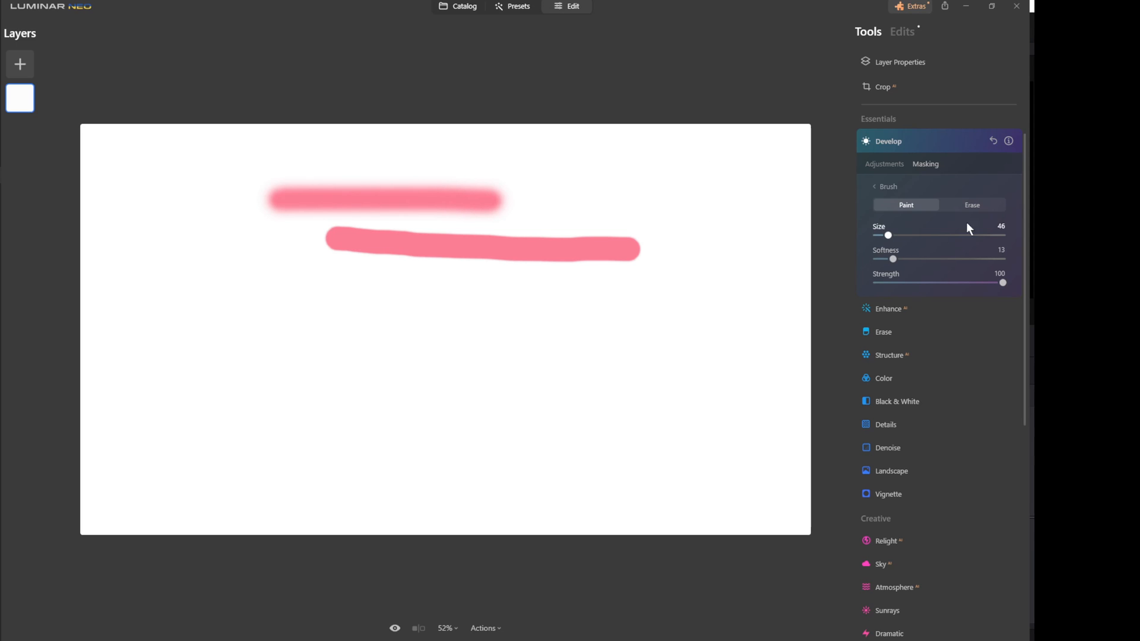
Step: Erase part of the second stroke's lower edge with the mask brush, and erase further along it with increased Softness
left_click(984, 201)
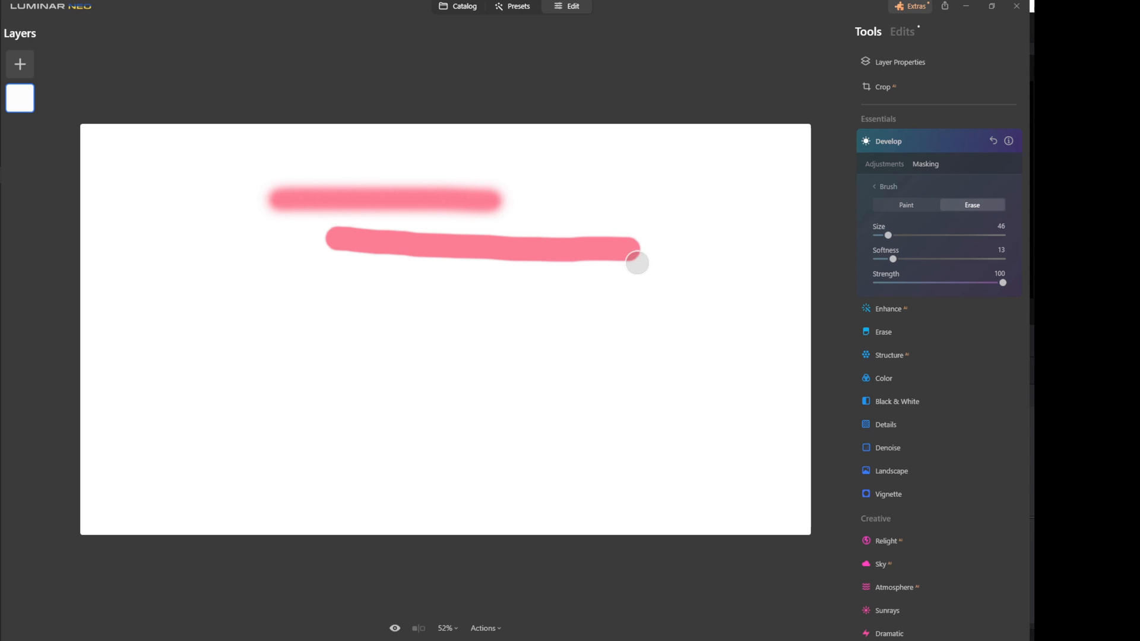
left_click_drag(649, 259, 531, 262)
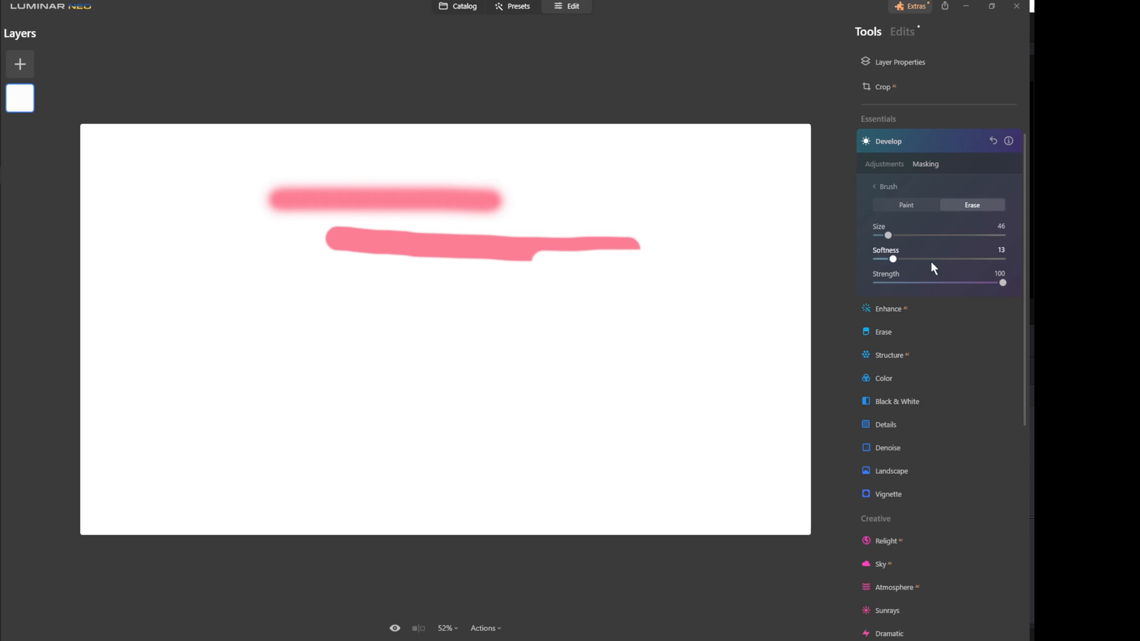
left_click_drag(894, 259, 1008, 259)
mouse_move(504, 265)
left_mouse_down()
mouse_move(376, 263)
mouse_move(497, 262)
left_mouse_up()
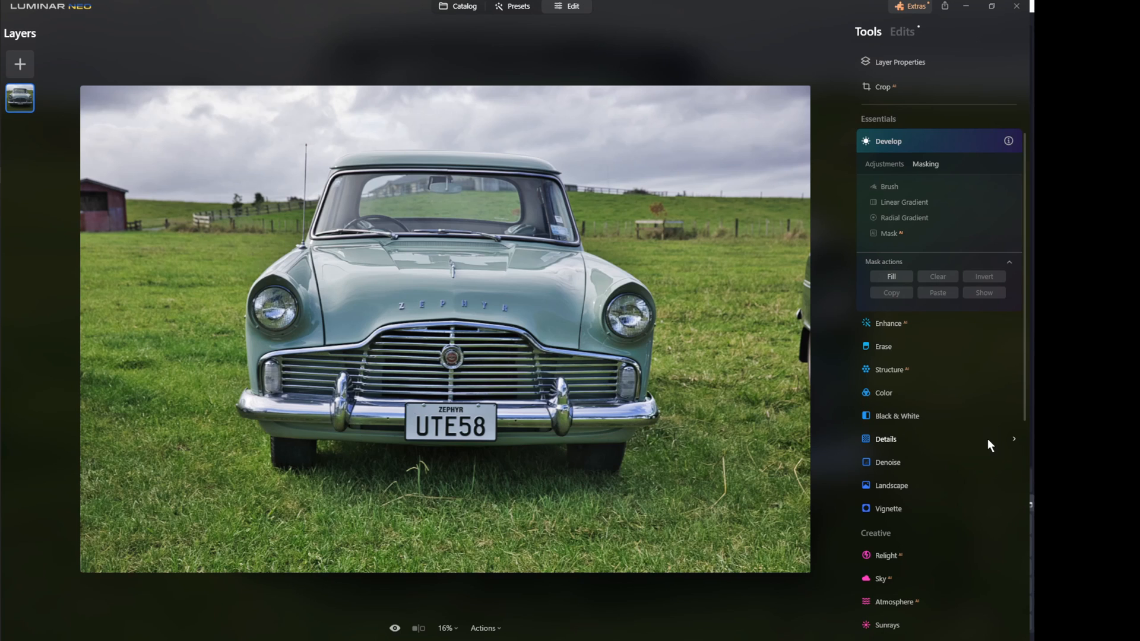
Step: Create an AI mask of the Transport category in Develop to select the car in the photo
left_click(890, 234)
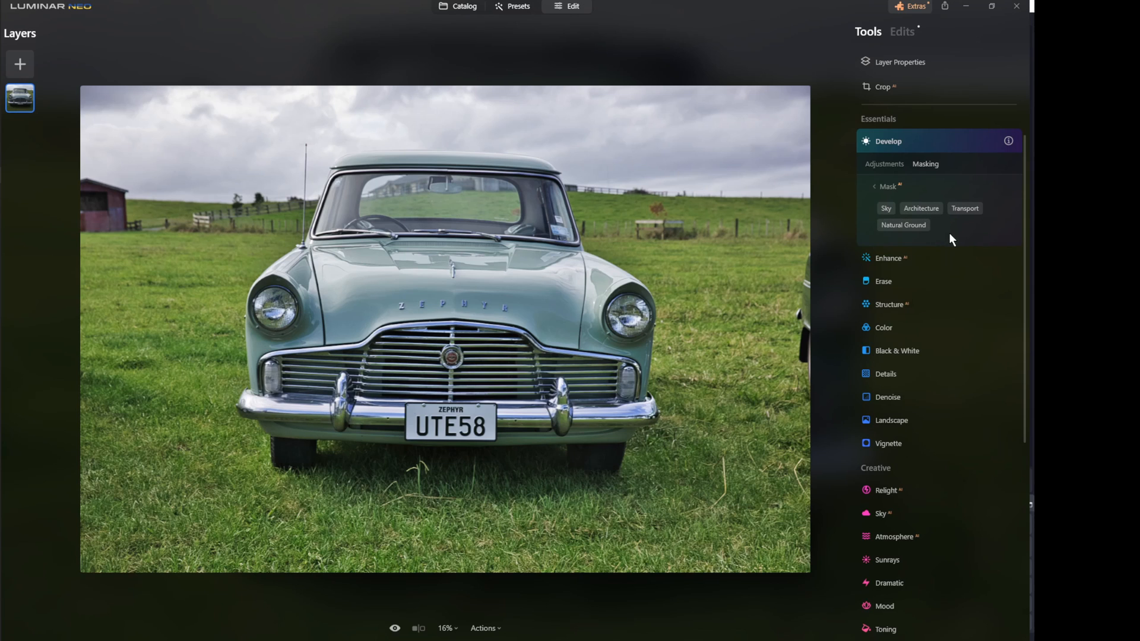
left_click(965, 206)
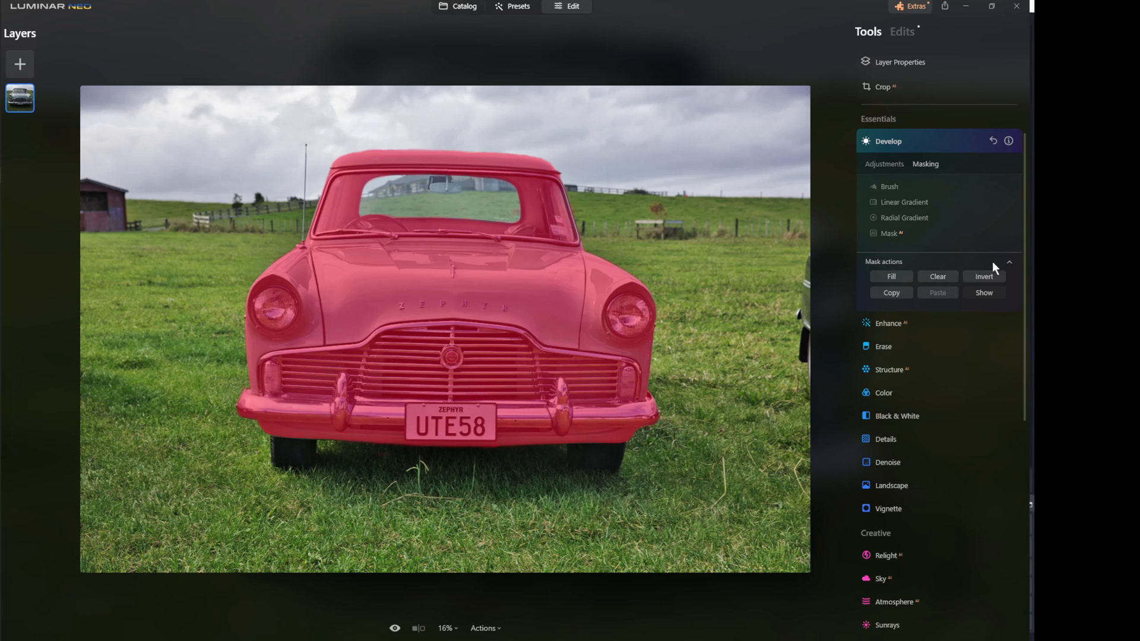
Step: Paint a soft transition along the car mask's edge with the mask brush at Size 56, Softness 97 and Strength 31
left_click(888, 186)
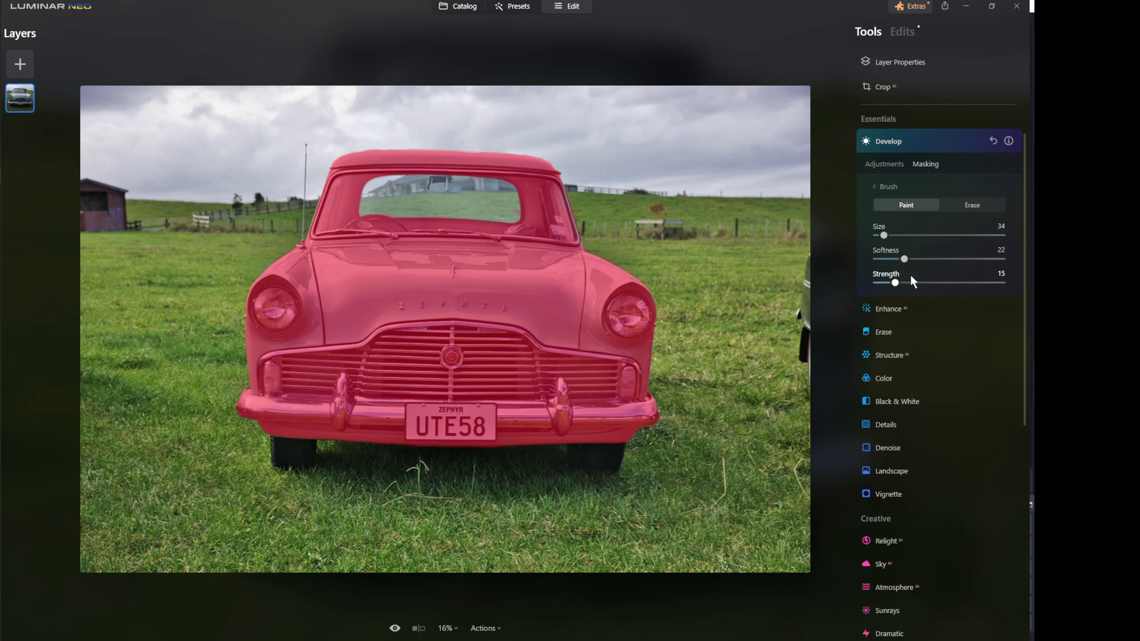
left_click_drag(906, 261, 1000, 262)
left_click_drag(881, 234, 891, 235)
left_click_drag(899, 280, 919, 279)
mouse_move(590, 264)
left_mouse_down()
mouse_move(642, 304)
mouse_move(636, 391)
mouse_move(642, 362)
mouse_move(647, 414)
mouse_move(622, 432)
mouse_move(281, 430)
mouse_move(249, 404)
mouse_move(259, 301)
mouse_move(319, 237)
mouse_move(338, 168)
mouse_move(334, 180)
mouse_move(364, 158)
mouse_move(524, 163)
mouse_move(552, 183)
mouse_move(577, 247)
left_mouse_up()
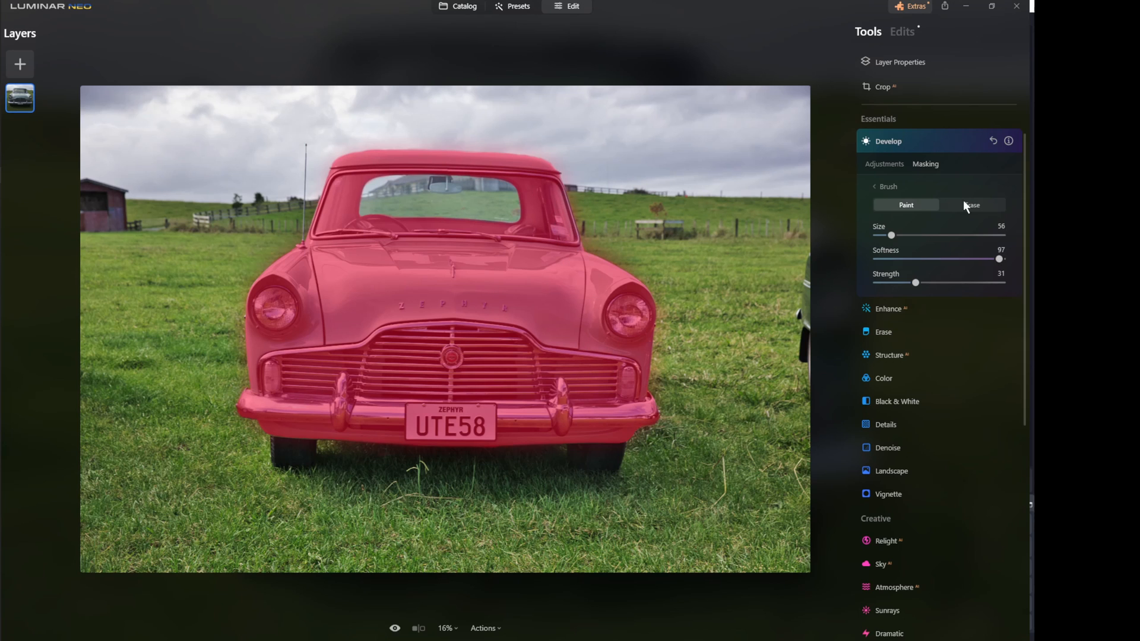
Step: Check the painted mask edge by raising the car's Exposure to 5.00, and bring Exposure back to -0.17
left_click(884, 165)
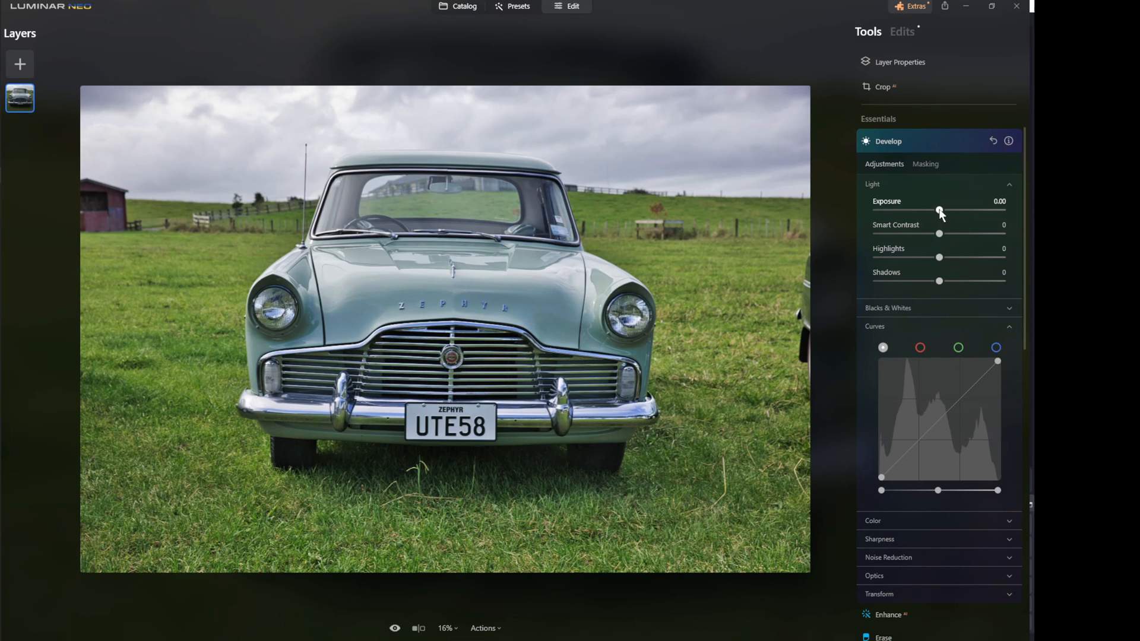
left_click_drag(940, 213, 1001, 225)
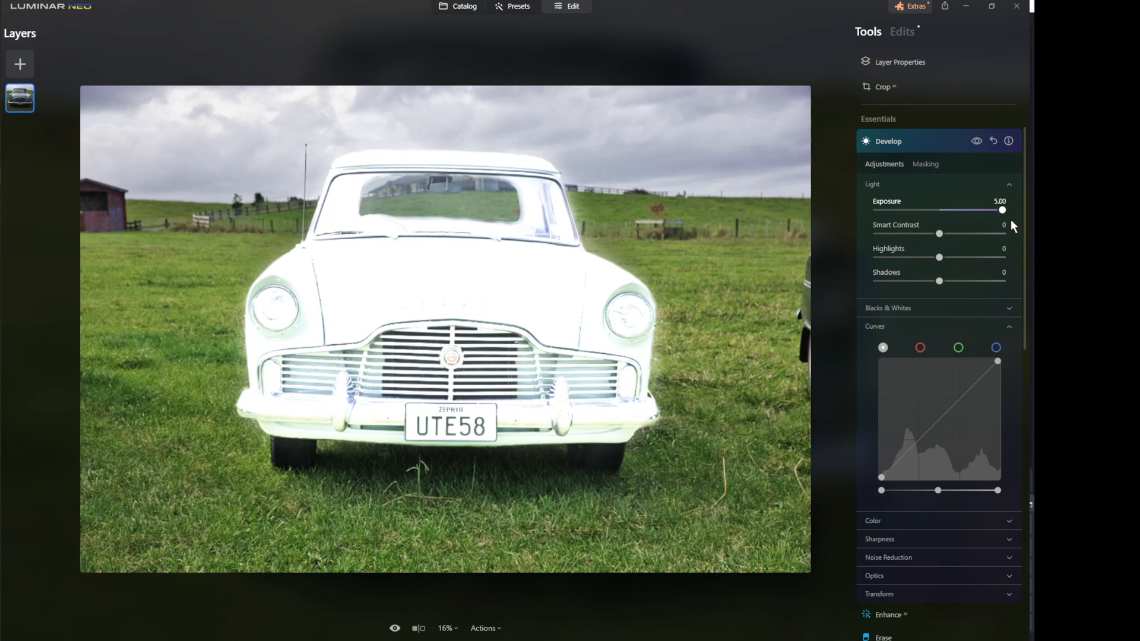
left_click_drag(1011, 220, 937, 215)
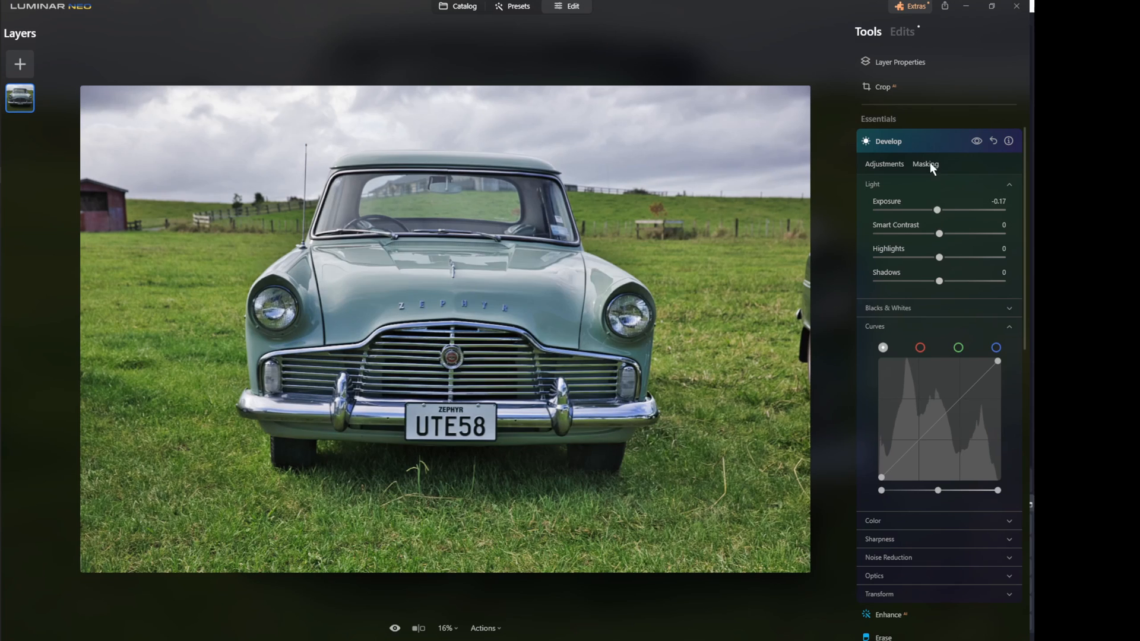
Step: Erase the mask spill around the car's edges with the mask brush in Erase mode at Strength 72
left_click(928, 165)
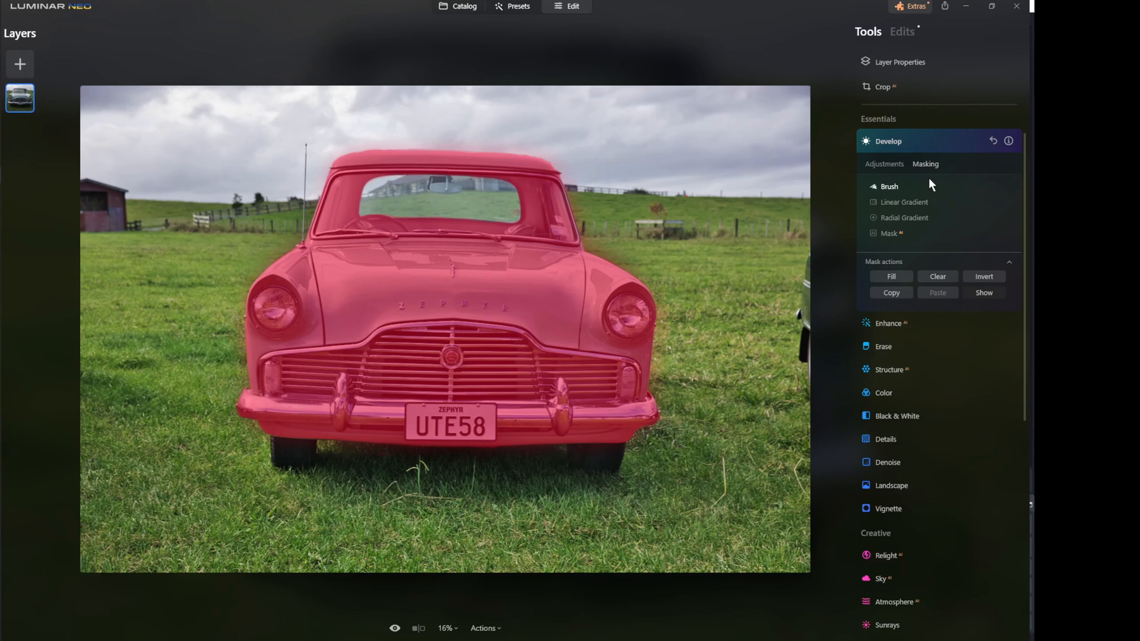
left_click(886, 187)
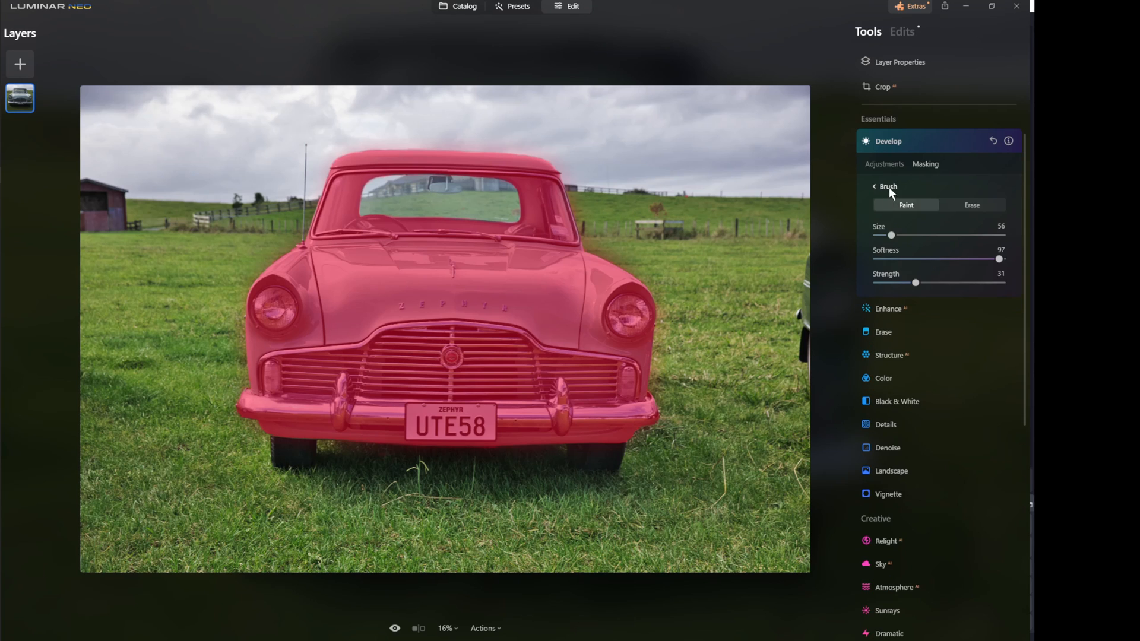
left_click(968, 204)
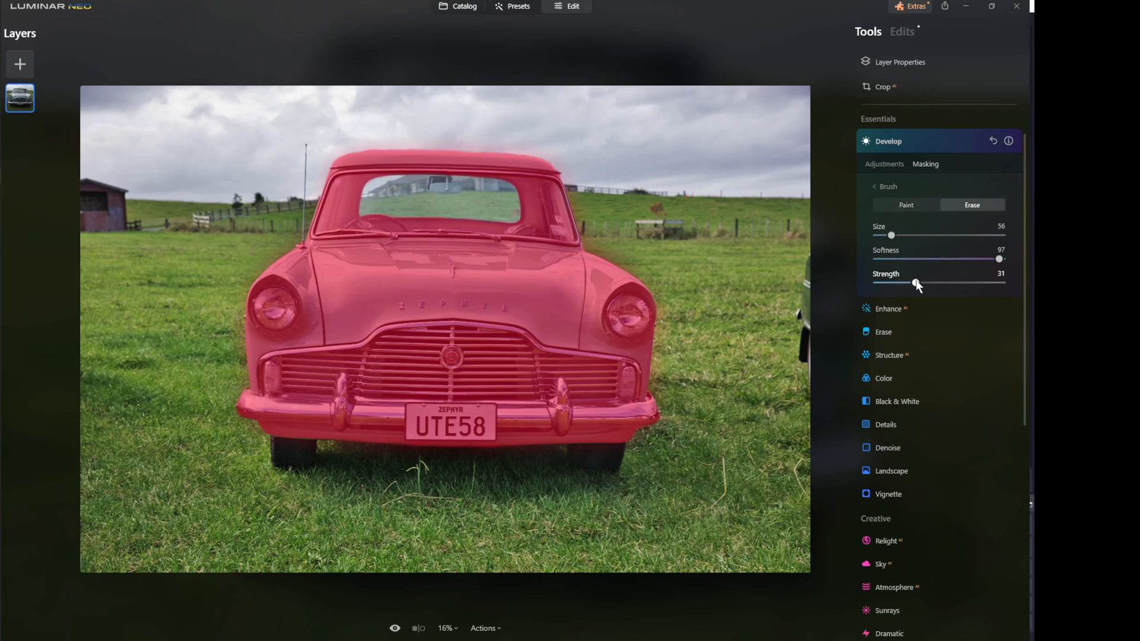
left_click_drag(970, 287, 967, 286)
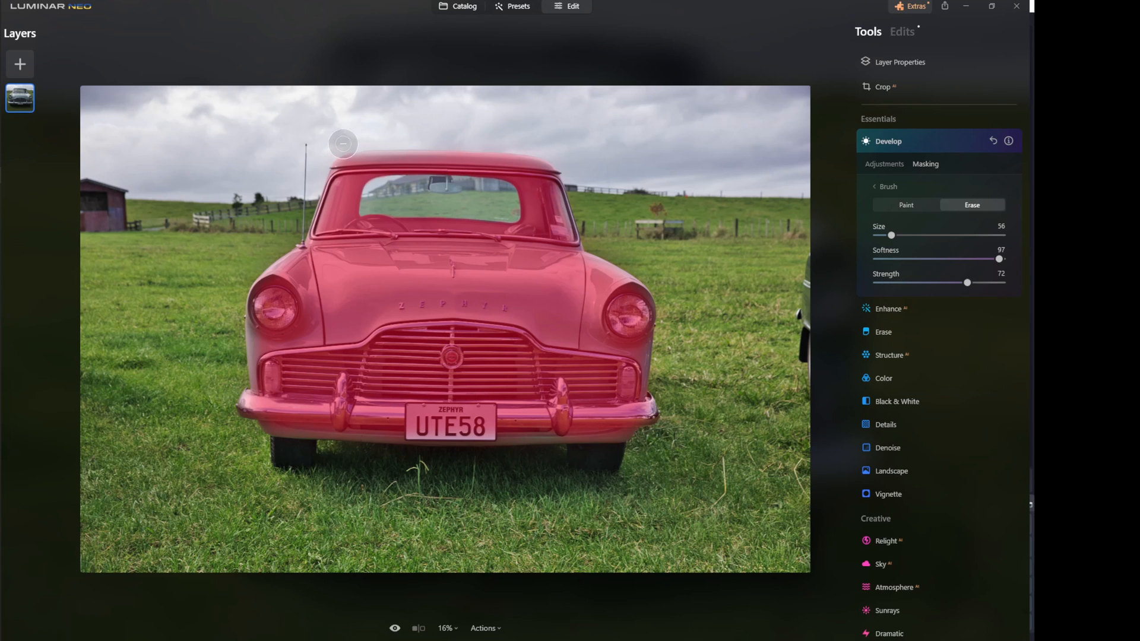
Step: Check the cleaned-up car mask by swinging Exposure to -5.00 and 5.00, and bring Exposure back to about zero
left_click(887, 165)
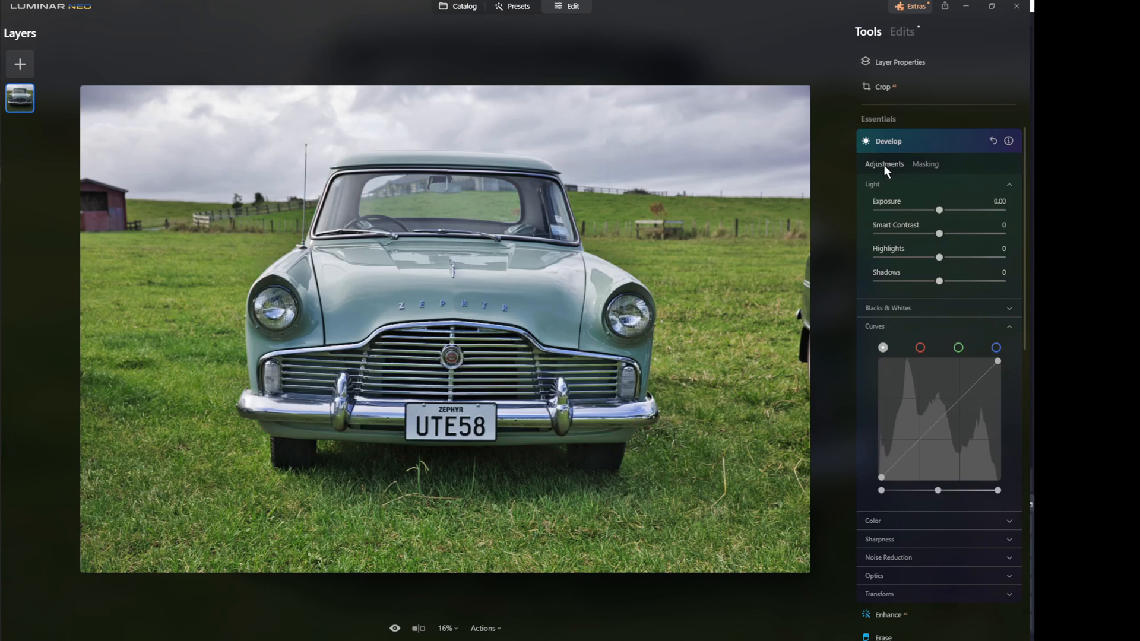
left_click_drag(939, 210, 868, 211)
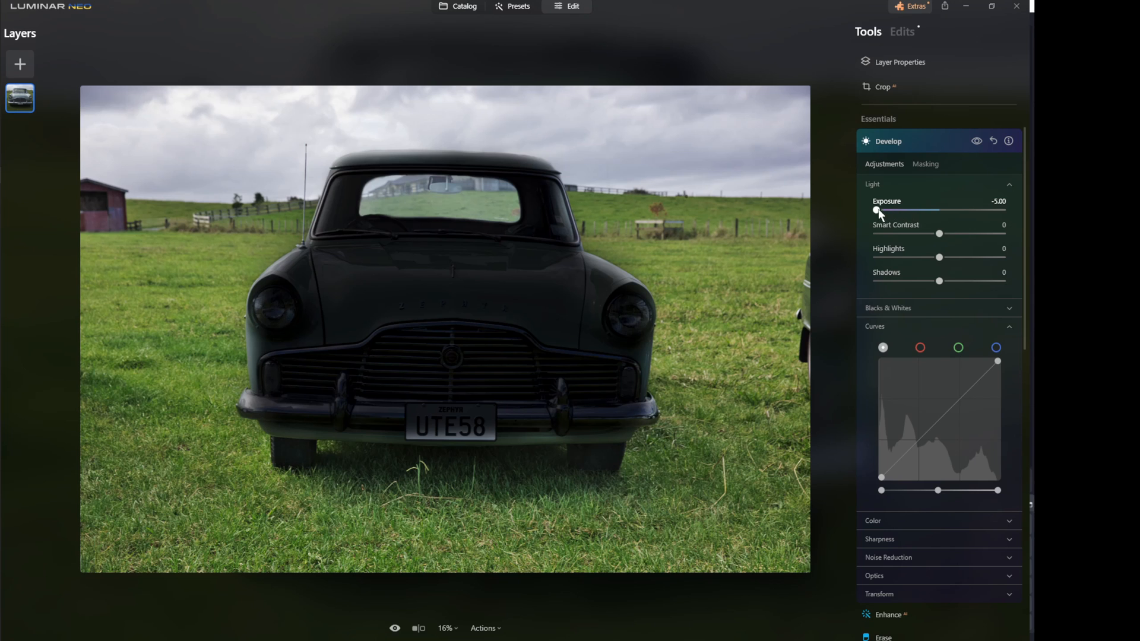
left_click_drag(877, 210, 1014, 220)
scroll(1020, 222, "down", 1)
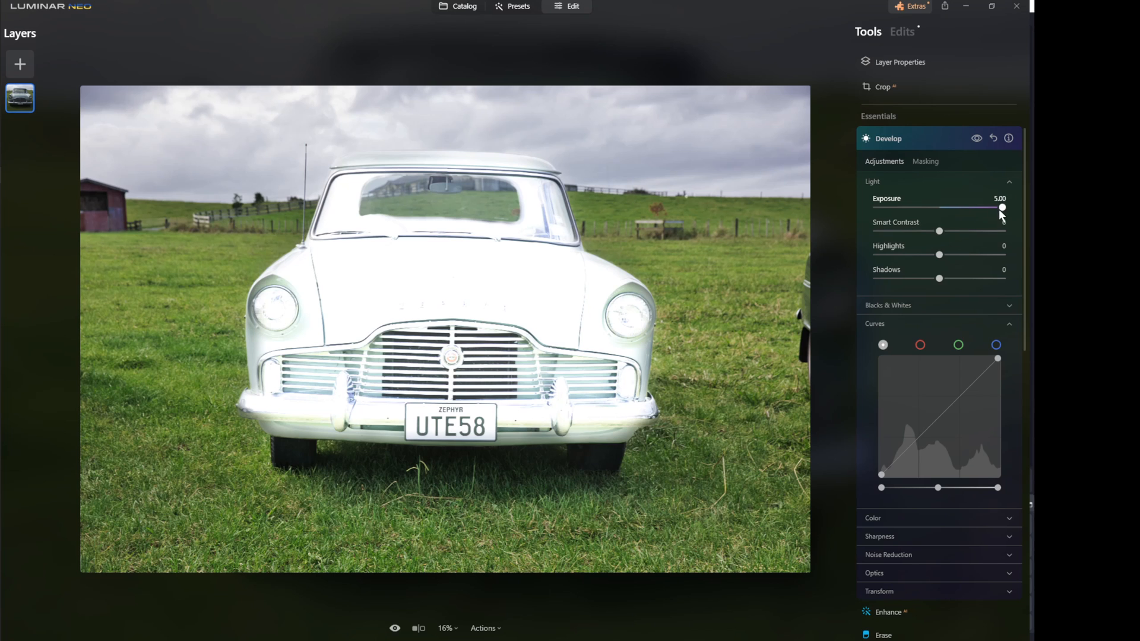
left_click_drag(1001, 208, 938, 209)
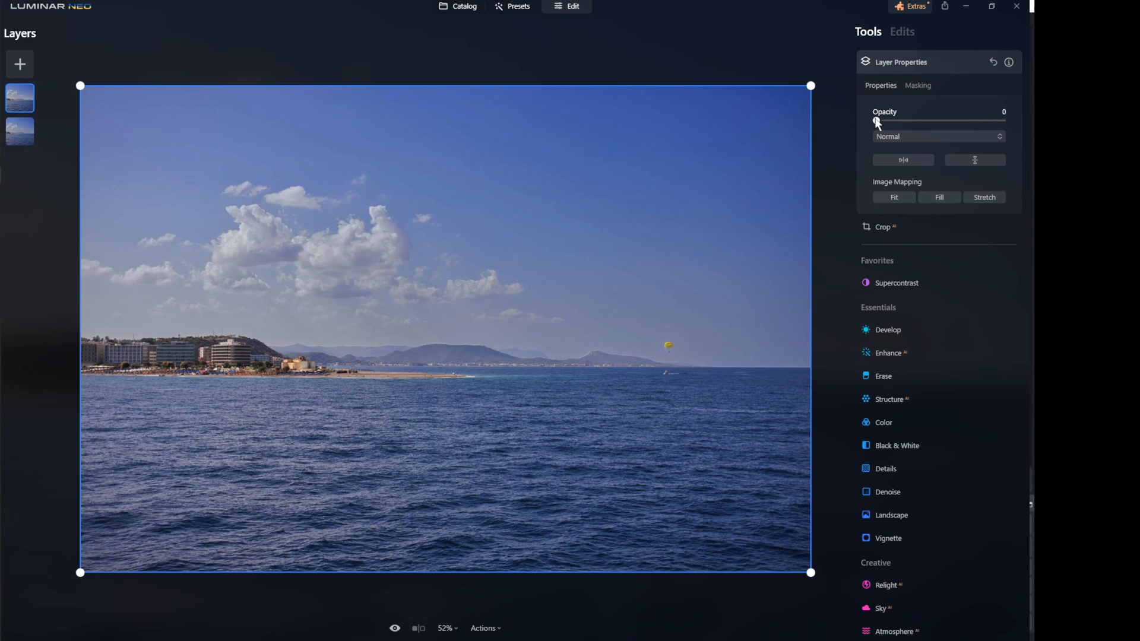
Step: Set the upper seascape layer's Opacity to 100 in its layer properties
left_click_drag(877, 120, 1035, 112)
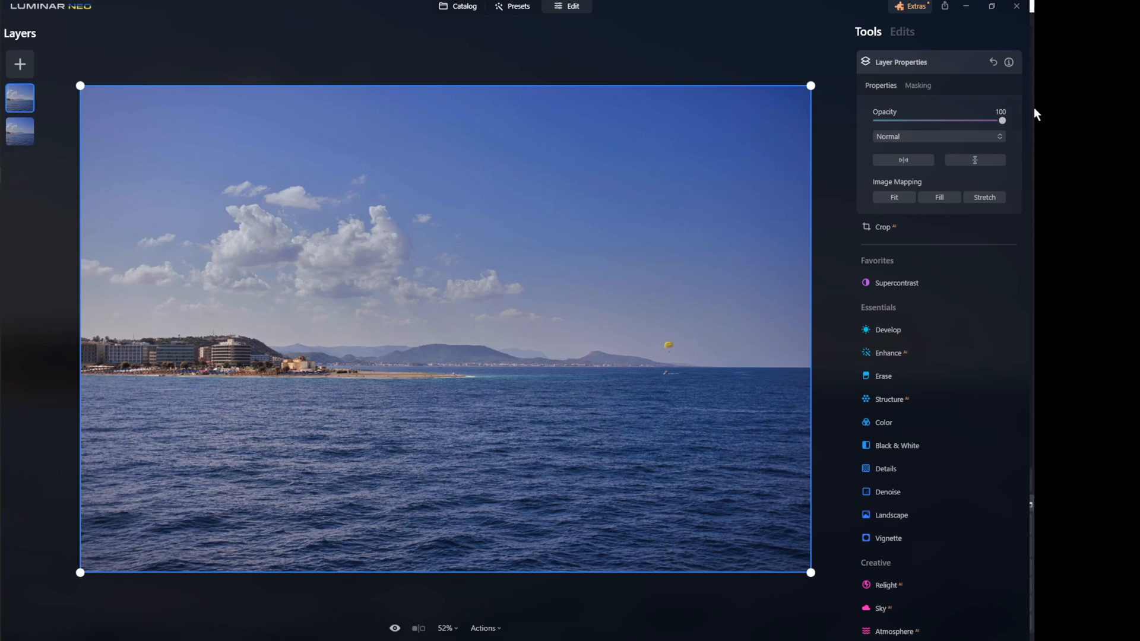
left_click_drag(1004, 120, 1034, 125)
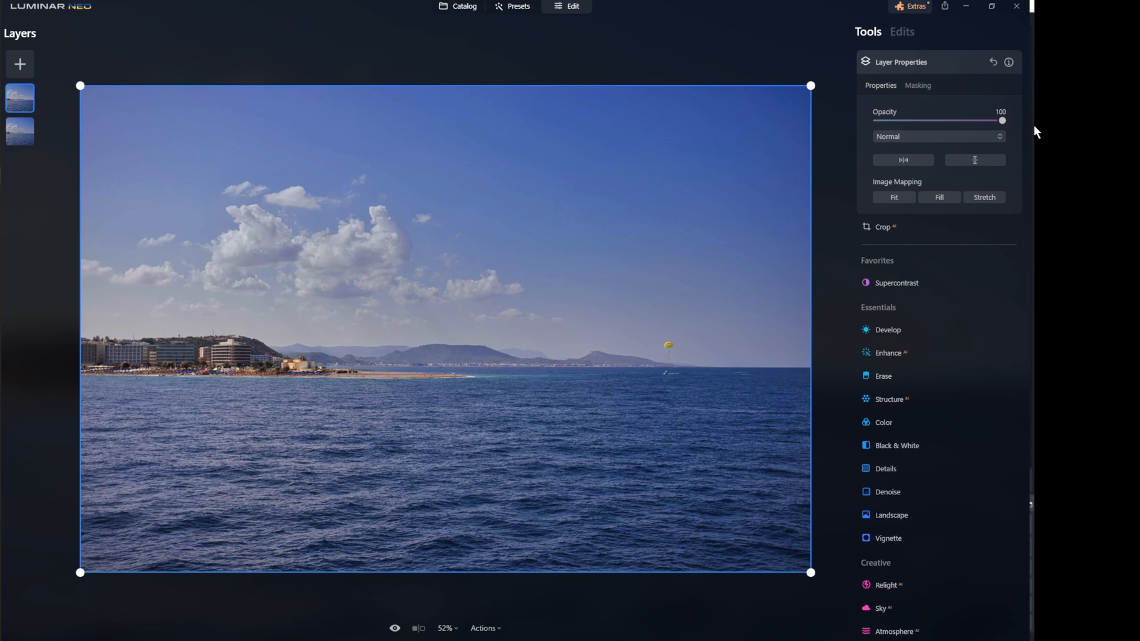